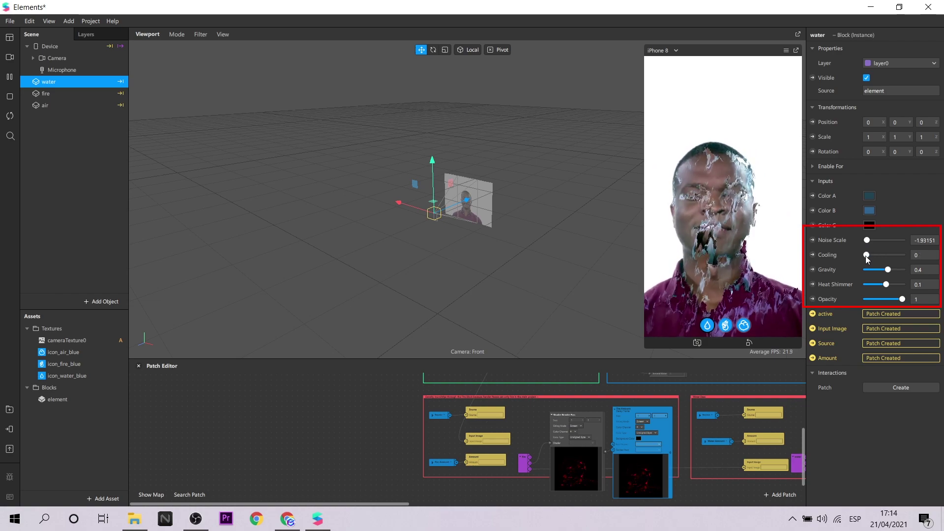
- Set the water block's Gravity to about 1.23, Heat Shimmer to 1 and Opacity to about 0.27
left_click_drag(870, 272, 868, 271)
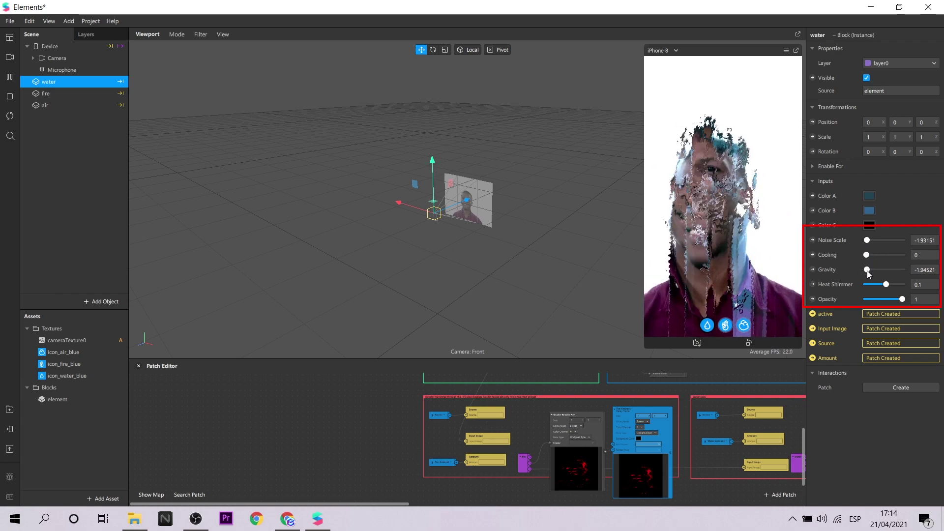
left_click(895, 270)
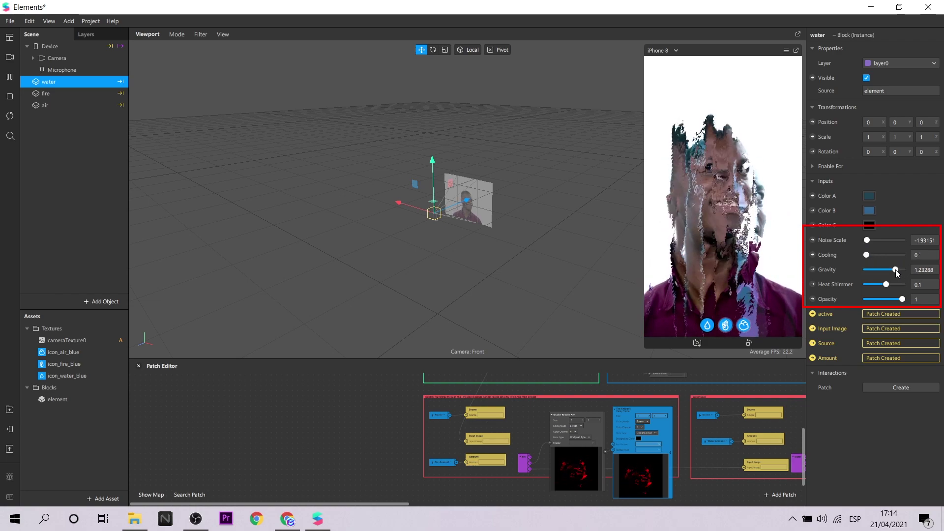
left_click(869, 285)
left_click_drag(869, 284, 905, 289)
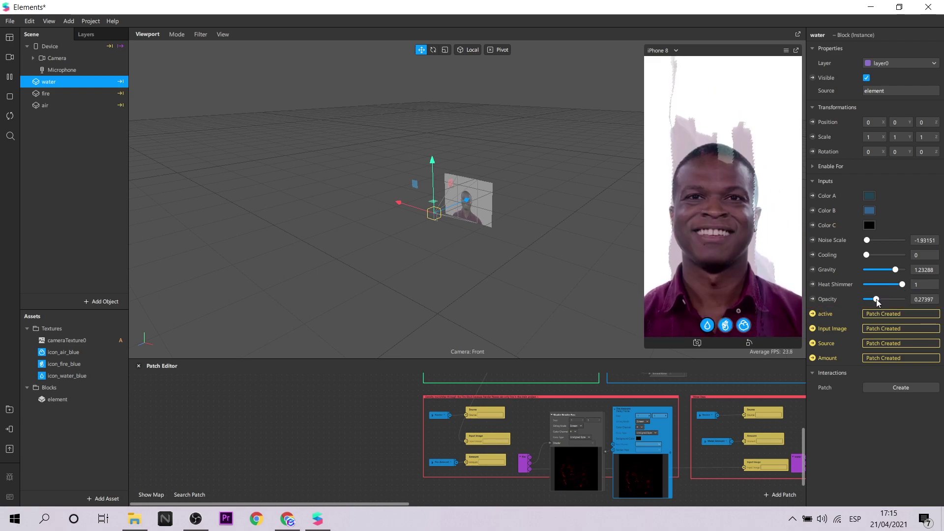
left_click_drag(904, 299, 875, 300)
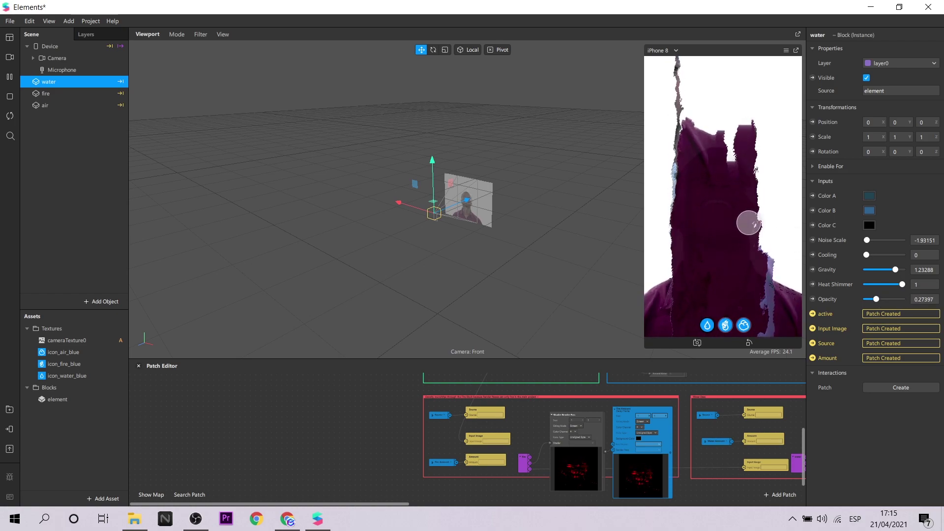
- Adjust the water block to Gravity about -1.18, Heat Shimmer about 0.01, Cooling about 0.25 and Noise Scale about -0.49
left_click_drag(895, 270, 880, 254)
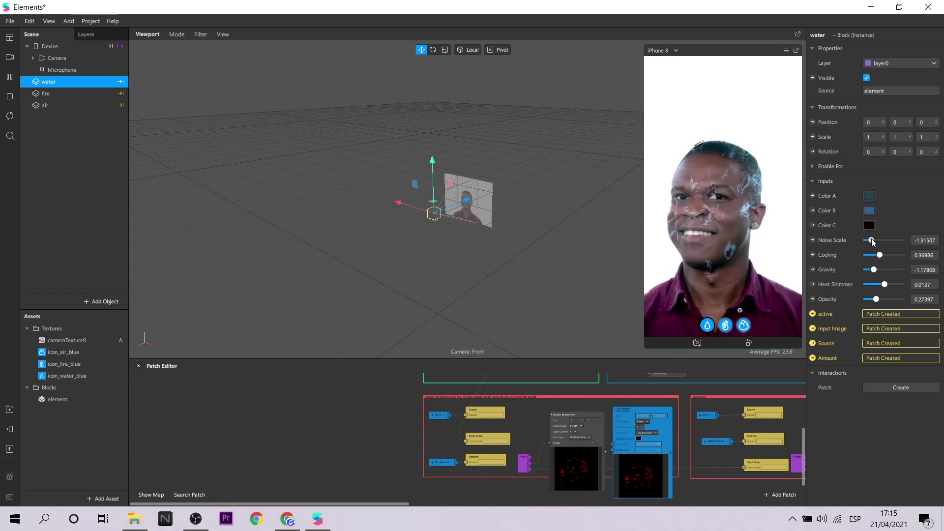
left_click(878, 241)
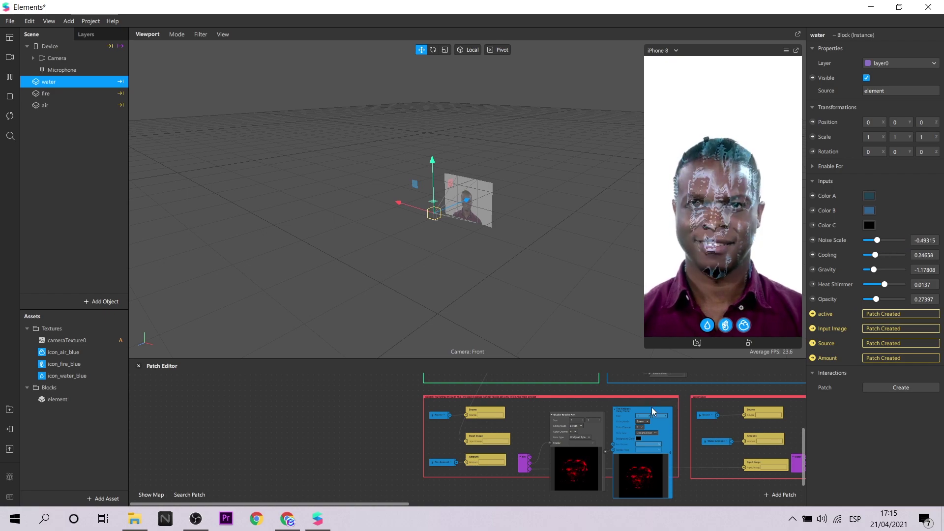
- Try an Edge Max of -0.2 on the Smooth Step patch that feeds the Source sender
scroll(648, 406, "up", 5)
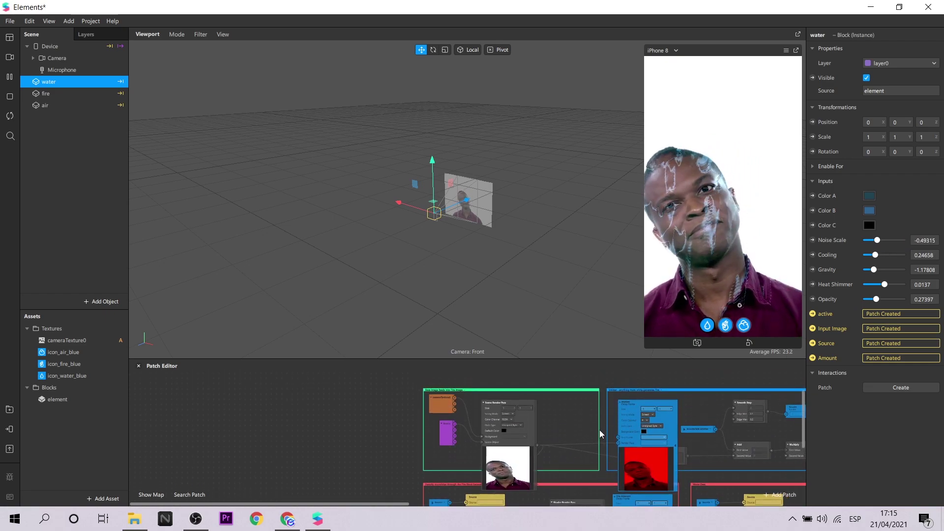
scroll(600, 433, "up", 5)
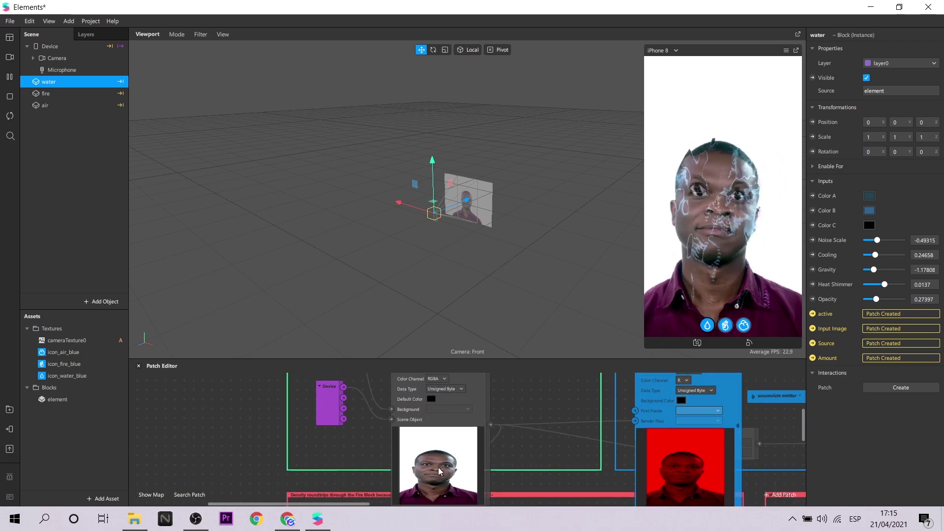
left_click_drag(306, 503, 407, 494)
scroll(450, 445, "up", 2)
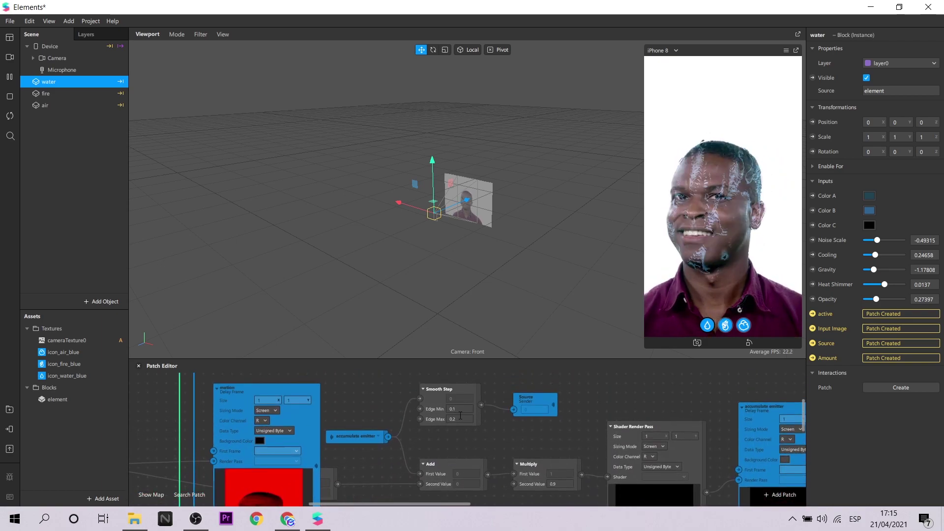
scroll(459, 401, "up", 2)
left_click(458, 428)
type("-0.2")
key("Return")
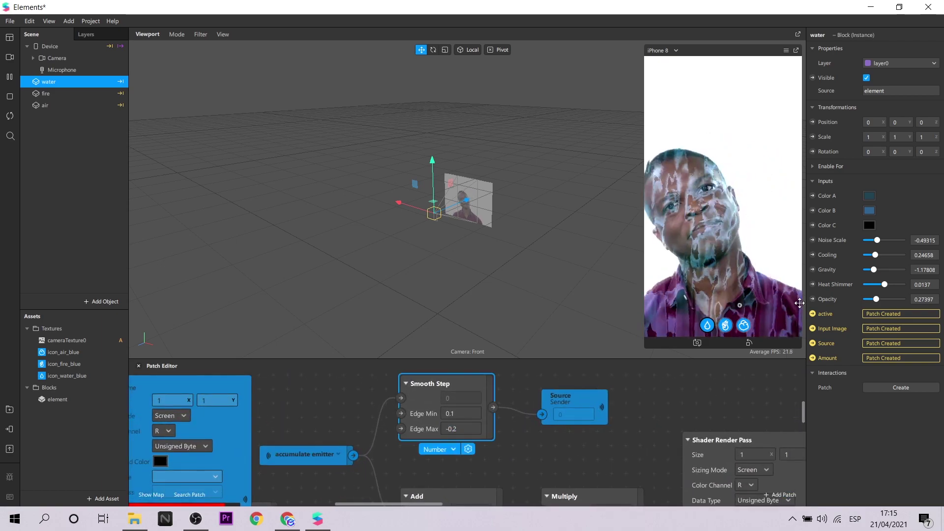
- Restore the Smooth Step patch's Edge Max to 0.2 and lower the water block's Gravity to about -1.51
left_click(896, 269)
left_click(445, 429)
key("Delete")
left_click_drag(878, 270, 870, 270)
- Try an Edge Min of 7 on the Smooth Step patch and a second value of 3 on the Multiply patch
left_click(446, 415)
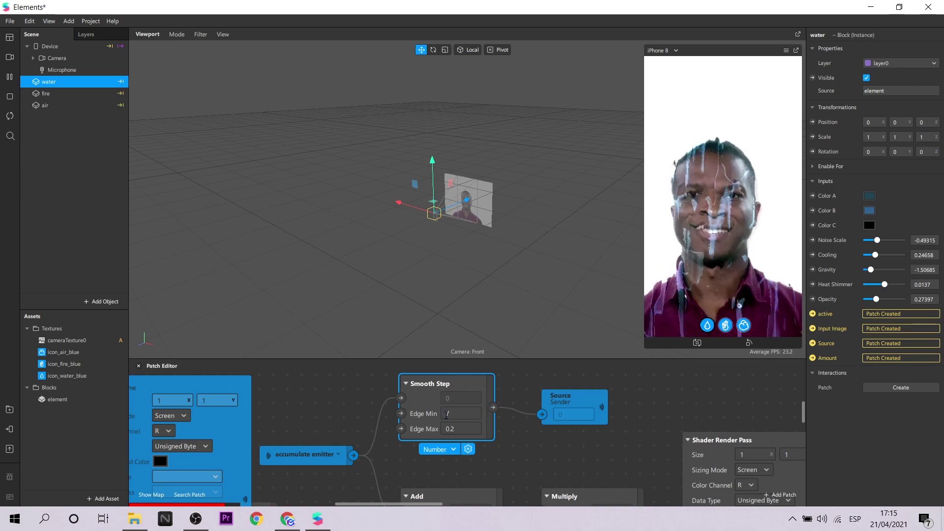
scroll(630, 411, "down", 2)
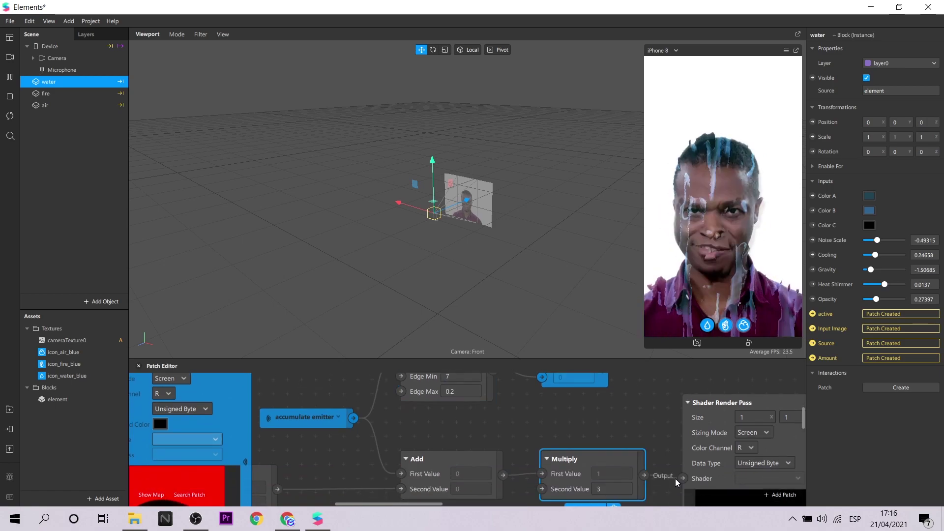
scroll(614, 420, "down", 5, "ctrl")
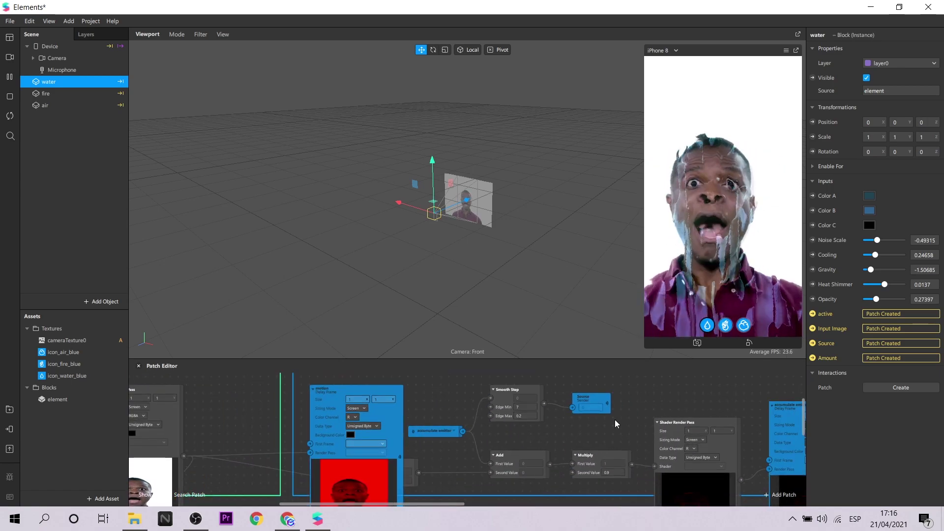
- Switch the phone preview to the fire effect and return the Smooth Step patch's Edge Min to 0.1
left_click_drag(444, 503, 602, 508)
left_click(726, 325)
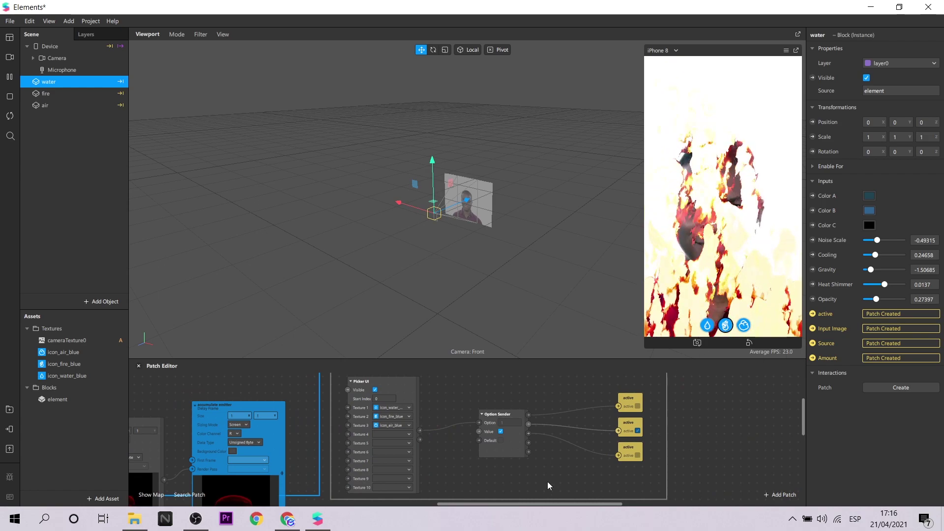
left_click_drag(544, 503, 423, 514)
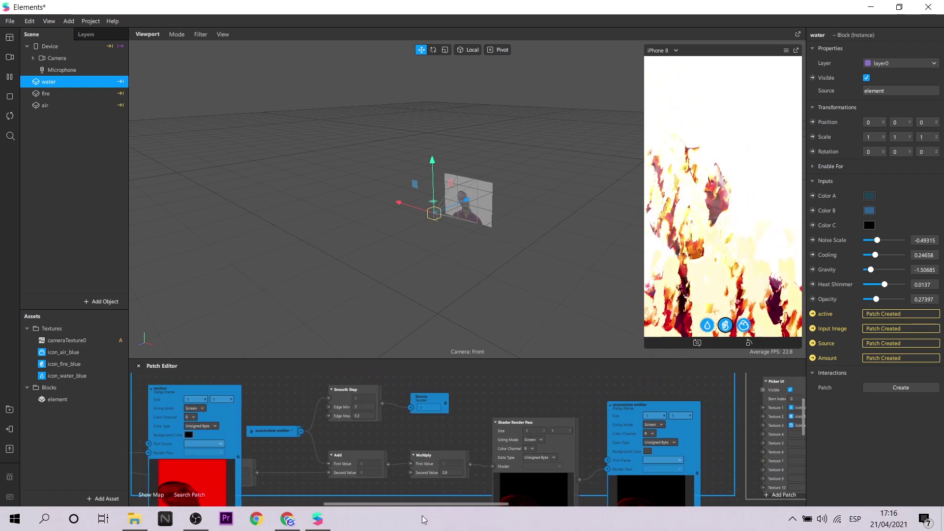
scroll(374, 437, "up", 3)
left_click(396, 427)
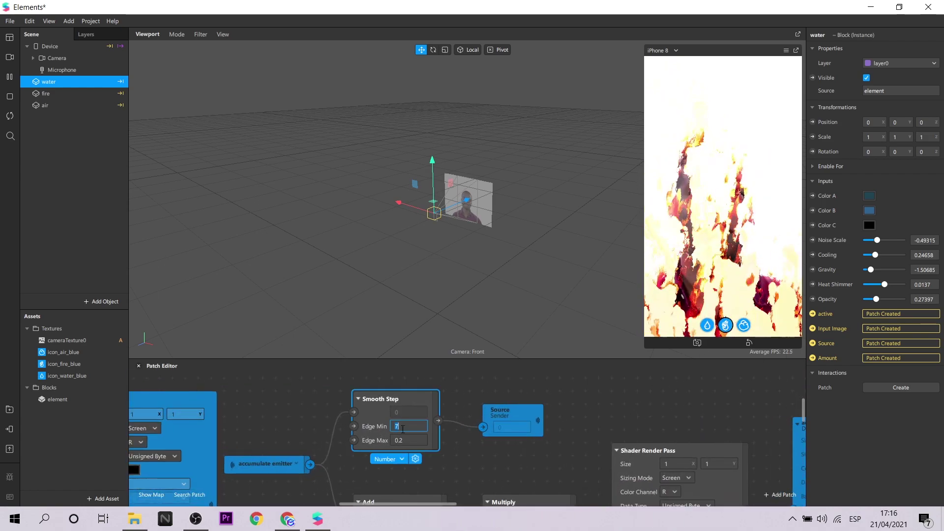
left_click(456, 452)
key("ctrl+z")
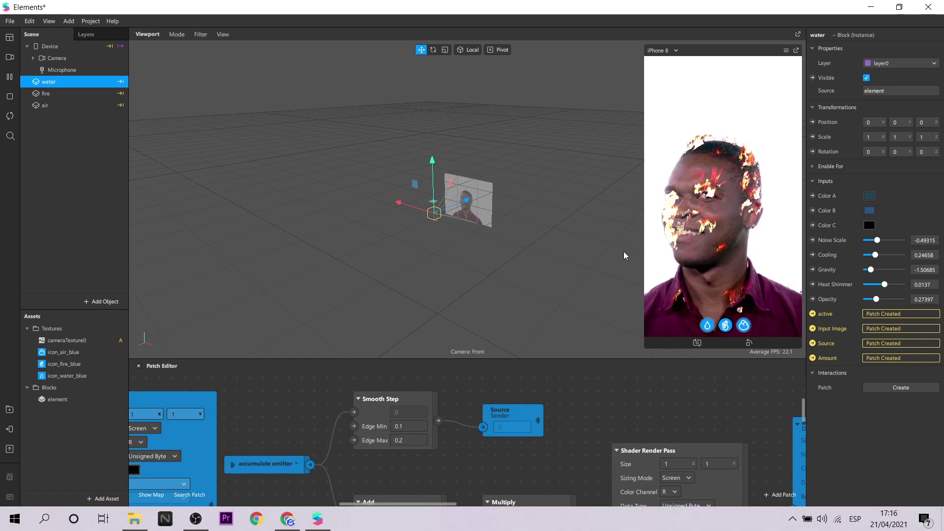
- Select the fire block and set Noise Scale to about -1.52, Cooling to about 0.08 and Gravity to about -1.01
left_click(869, 211)
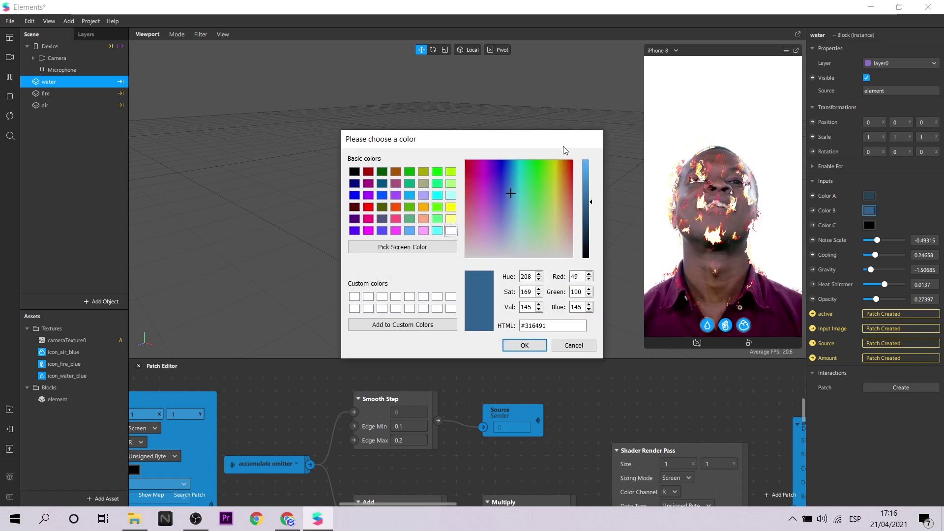
left_click(585, 345)
left_click(59, 94)
left_click(870, 240)
mouse_move(877, 255)
left_mouse_down()
mouse_move(870, 255)
mouse_move(904, 269)
mouse_move(875, 269)
left_mouse_up()
- Change the fire block's Color C to bright green and its Color B to dark red
left_click(869, 225)
left_click(437, 207)
left_click(533, 347)
left_click(869, 210)
left_click(354, 207)
left_click(543, 346)
- Change the fire block's Color A to purple
left_click(869, 197)
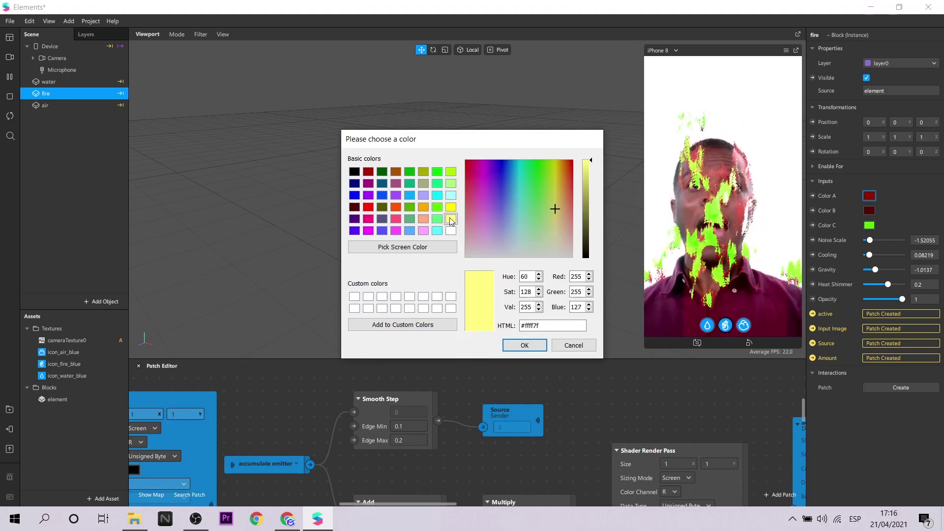
left_click(450, 218)
left_click(522, 346)
left_click(870, 195)
left_click(447, 208)
left_click(524, 345)
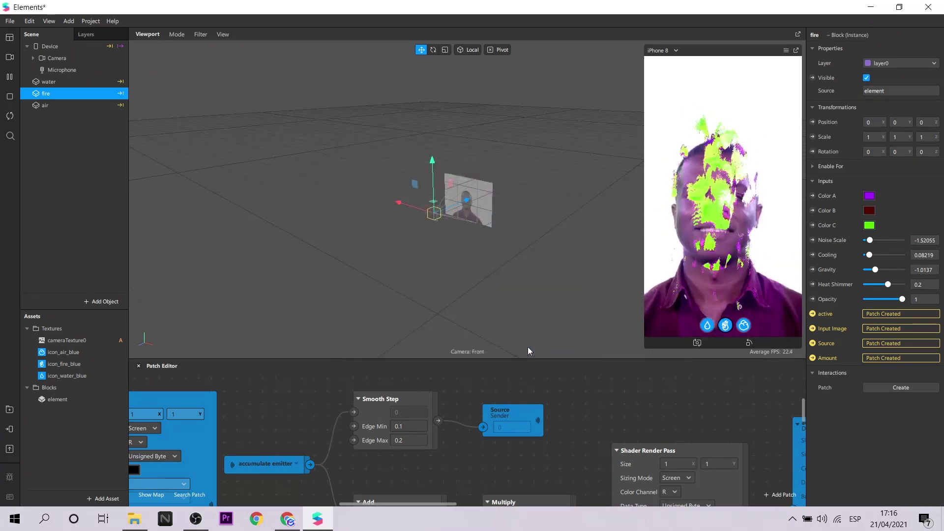
- Set the fire block's Gravity to about 0.68 and its Heat Shimmer to about -0.64
mouse_move(875, 270)
left_mouse_down()
mouse_move(891, 270)
mouse_move(873, 284)
left_mouse_up()
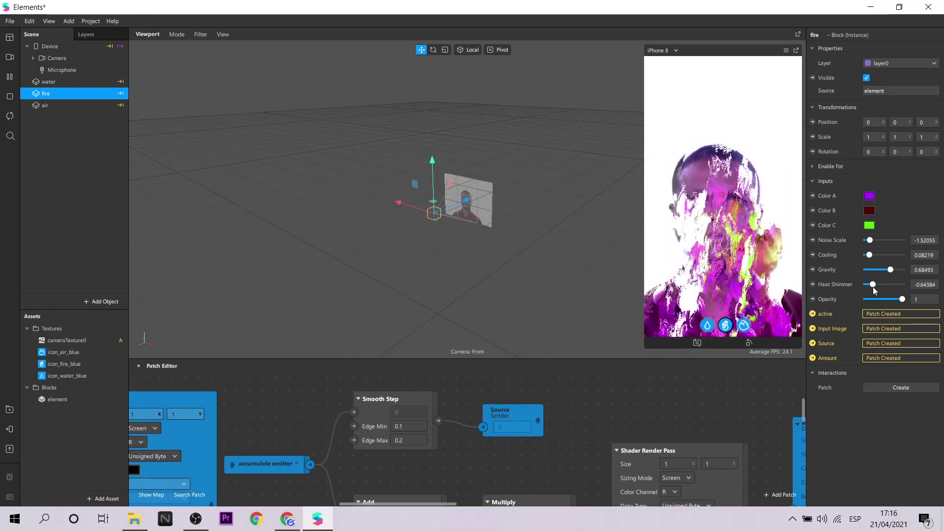
scroll(501, 451, "down", 3)
- Select the air block and change its Color B to magenta
left_click(59, 106)
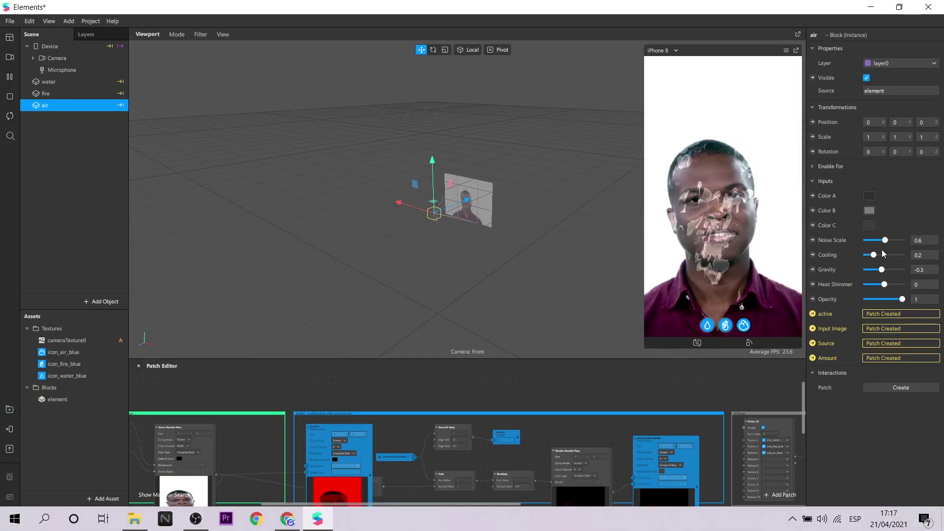
left_click(870, 211)
left_click(447, 180)
left_click(525, 345)
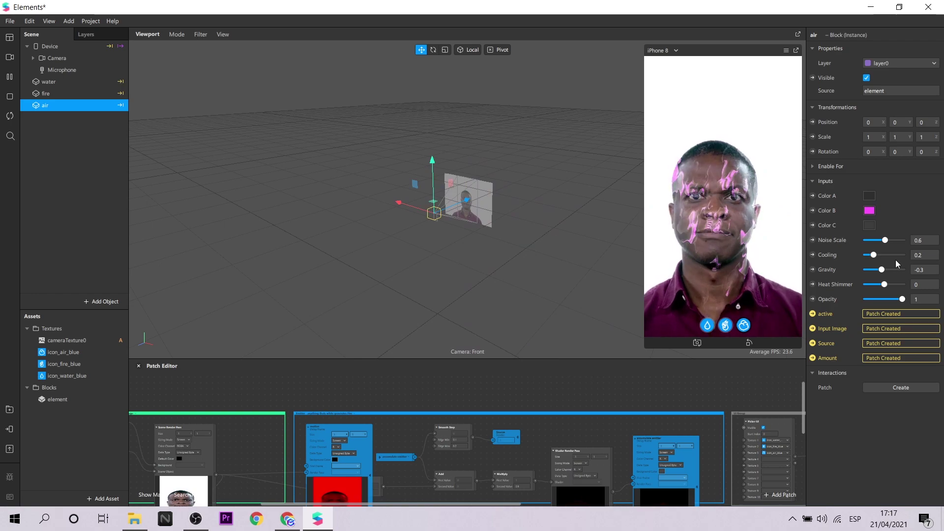
- Enlarge the phone preview and adjust the air block's Cooling to about 0.18, Gravity -0.63, Heat Shimmer 0.81, Opacity 0.74, and its Noise Scale
scroll(732, 300, "up", 3)
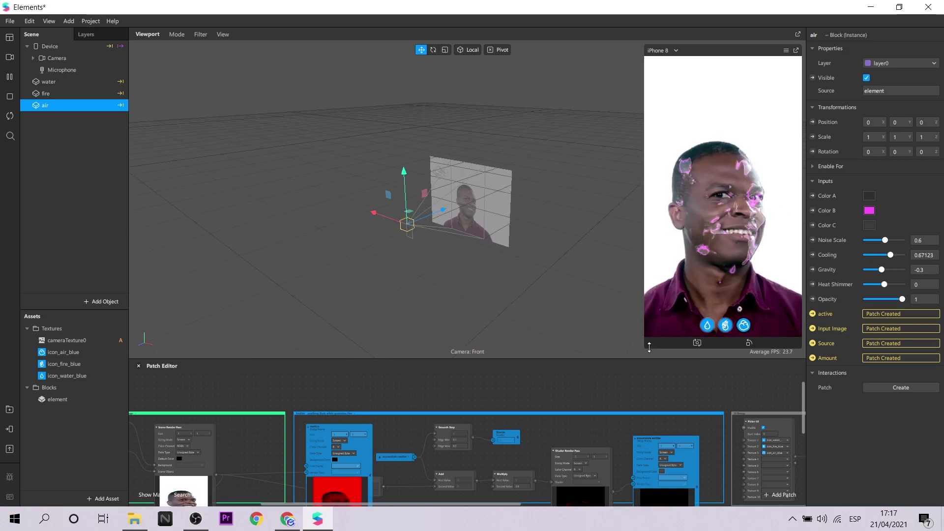
left_click_drag(645, 348, 621, 380)
left_click_drag(878, 300, 873, 255)
left_click_drag(903, 270, 879, 269)
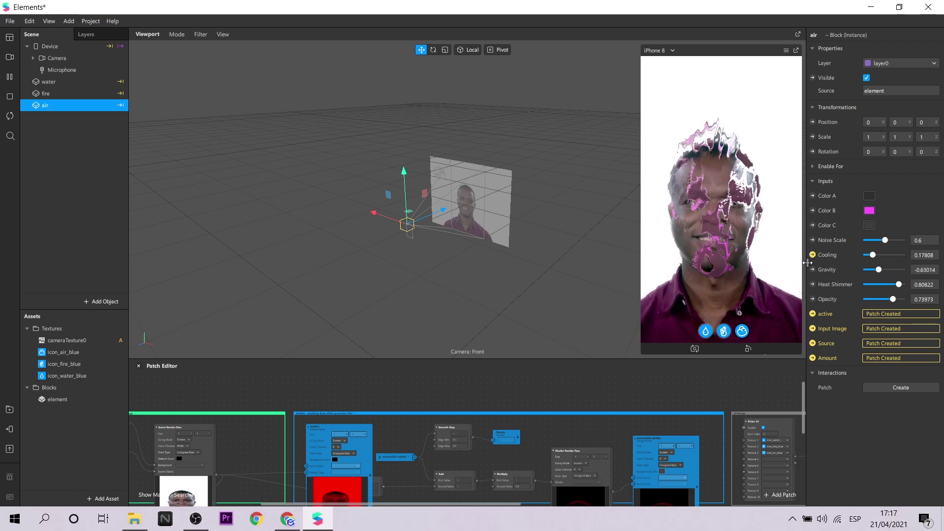
left_click_drag(885, 240, 891, 243)
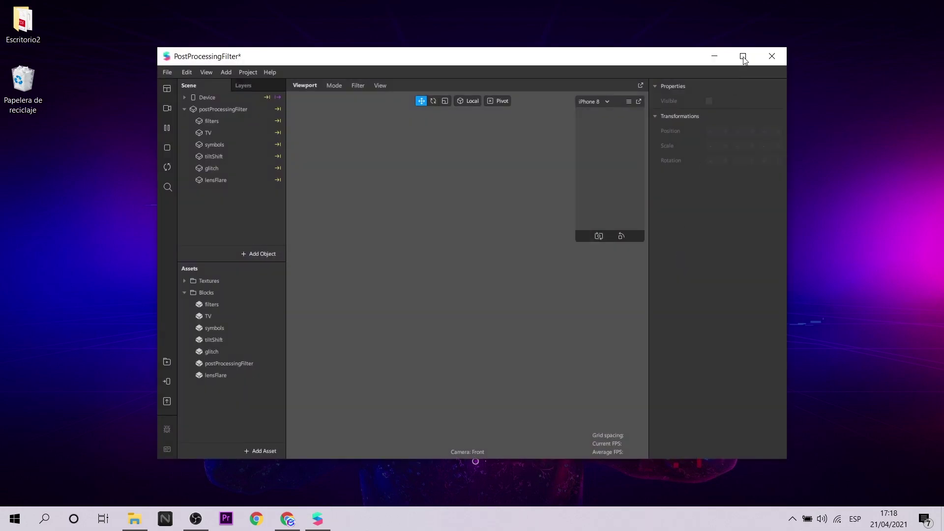
- Maximize the PostProcessingFilter project window and enlarge its phone preview
left_click(743, 56)
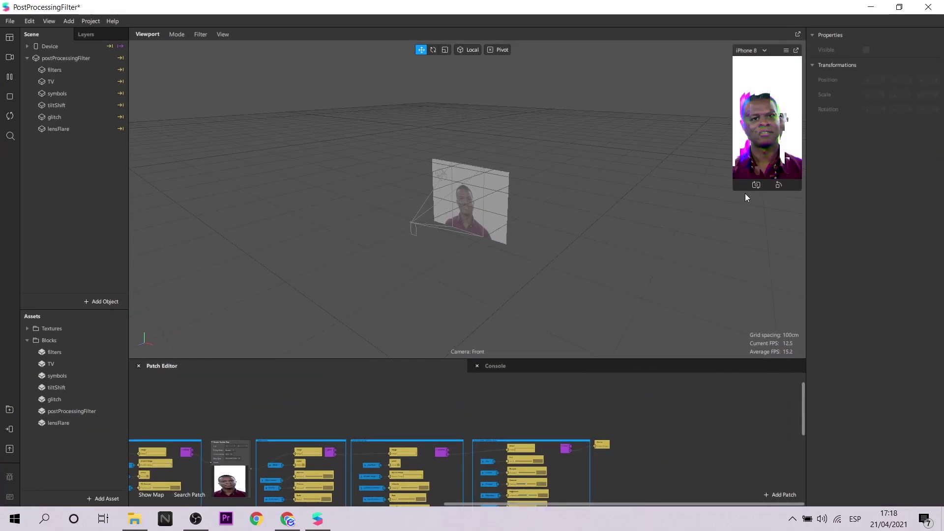
left_click_drag(733, 188, 680, 346)
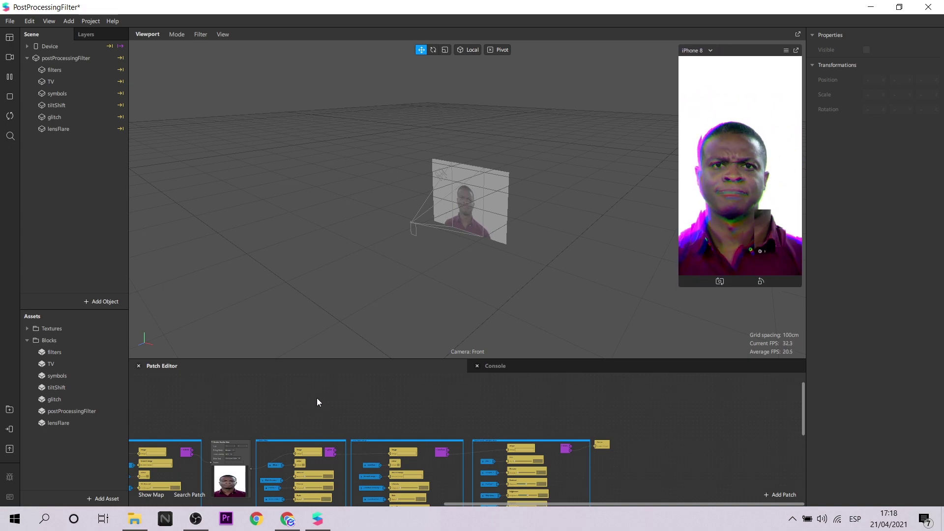
- Examine the patch graph of the PostProcessingFilter project, from the main block's outputs through the individual effect groups
scroll(281, 424, "up", 3)
scroll(281, 423, "up", 2)
left_click_drag(500, 504, 247, 499)
scroll(557, 413, "down", 2)
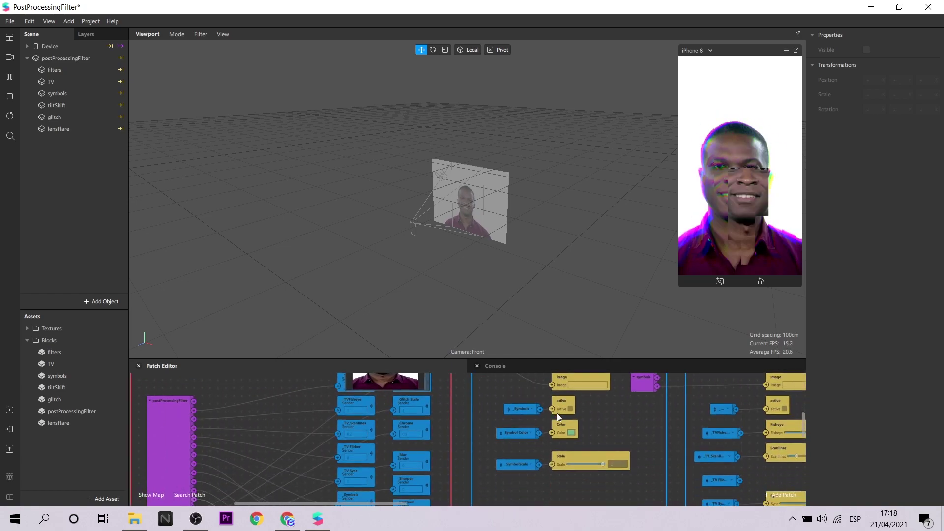
left_click_drag(403, 500, 653, 479)
scroll(719, 471, "down", 5)
scroll(488, 438, "up", 3)
scroll(488, 438, "down", 4)
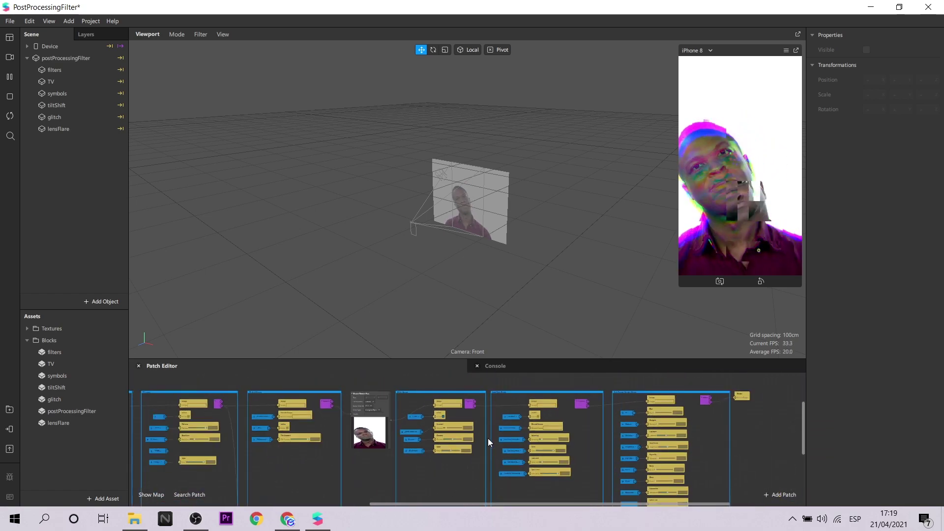
- Inspect the filters block's inputs and try a lower opacity on the glitch block
left_click(61, 73)
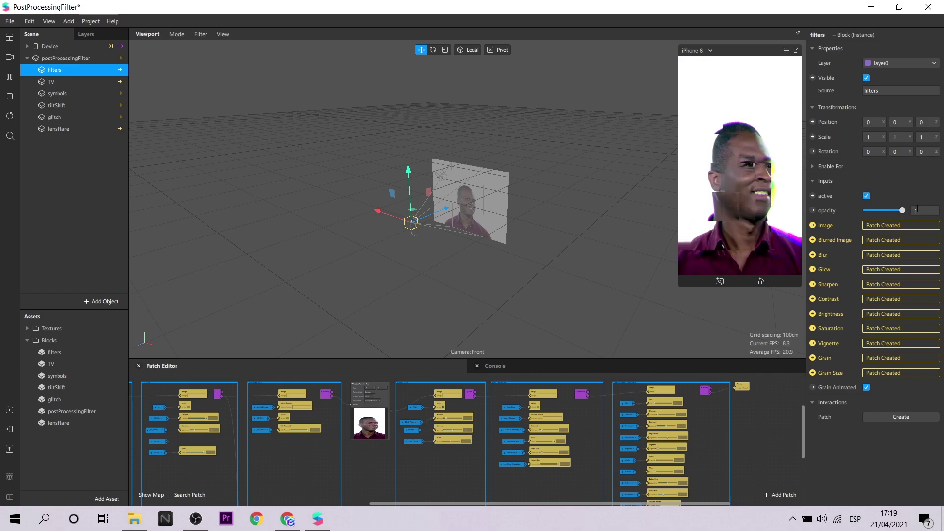
left_click(58, 120)
left_click_drag(867, 210, 871, 210)
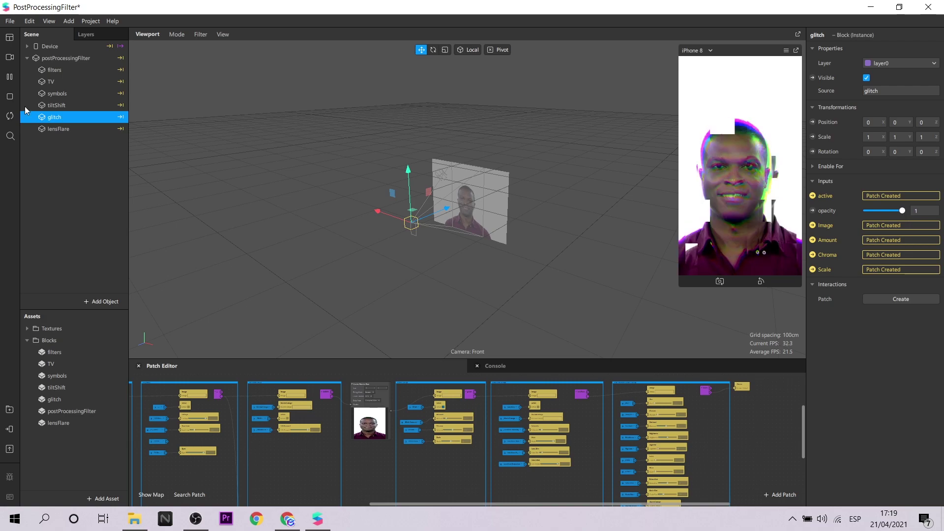
- Select the postProcessingFilter block and set its Blur to about 0.19 and Sharpen to about 0.73
left_click(49, 59)
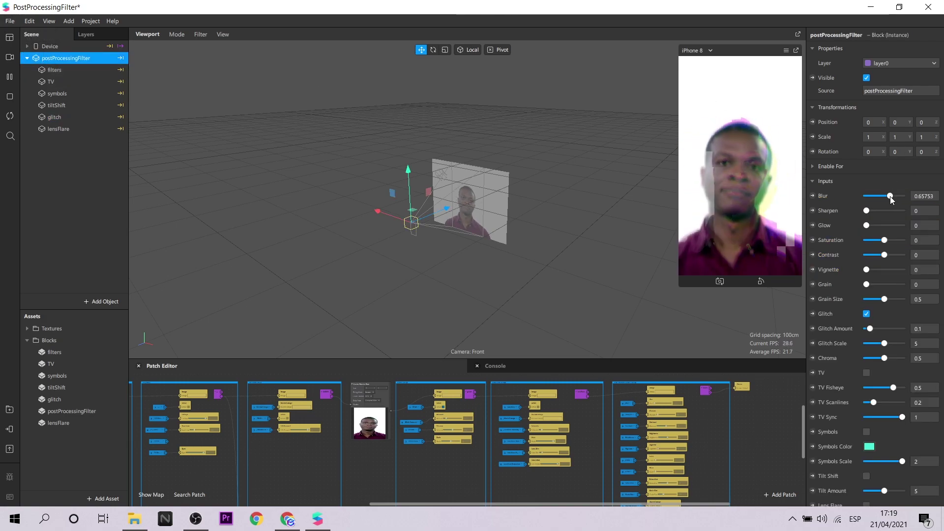
left_click_drag(890, 197, 897, 199)
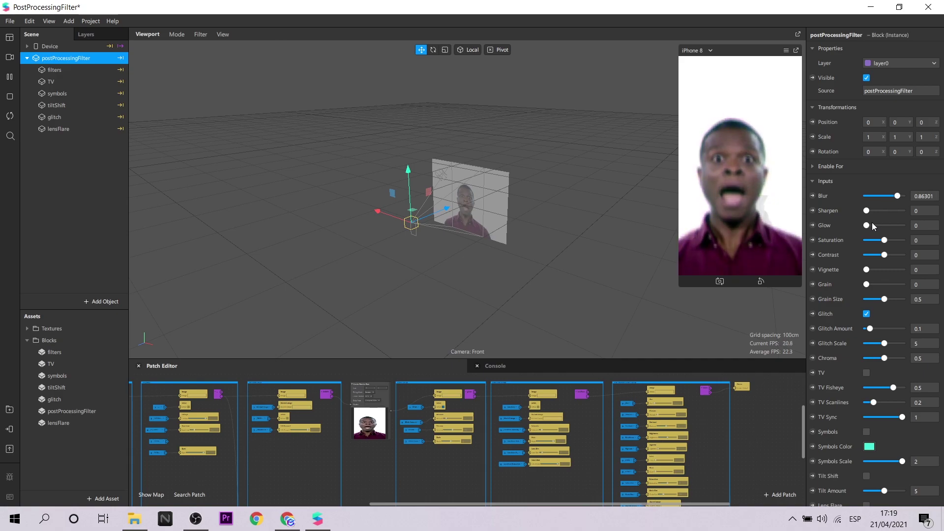
left_click(874, 197)
left_click(892, 210)
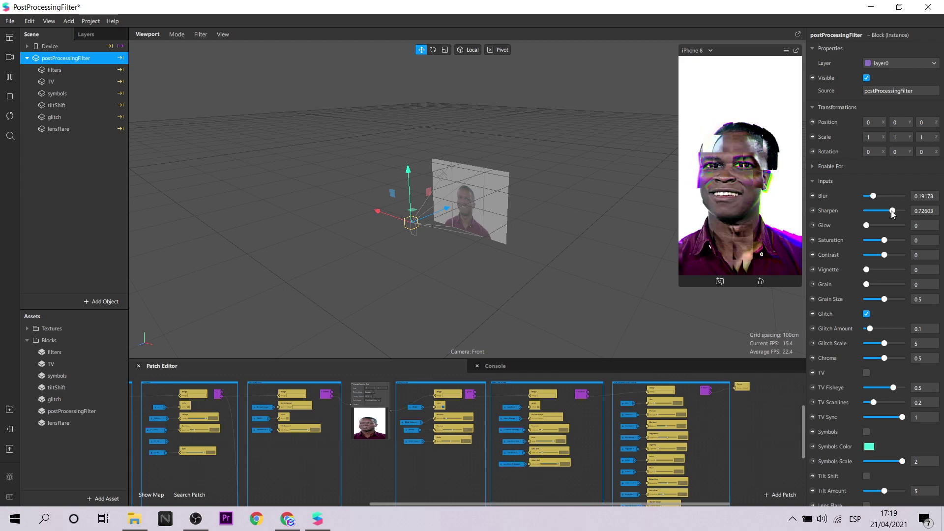
- Set Blur to about 0.04, Sharpen 0.44, Glow 0, Saturation -0.62, Contrast -0.64, Vignette 0.47, Grain 0.59 and Grain Size 0.85
left_click(866, 211)
left_click_drag(876, 197, 868, 195)
left_click(903, 211)
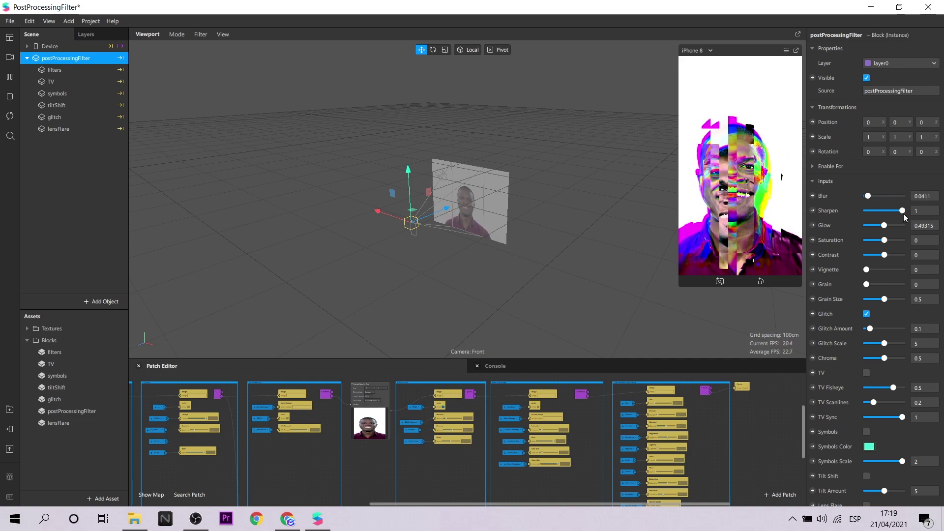
left_click_drag(902, 212, 875, 256)
left_click(883, 270)
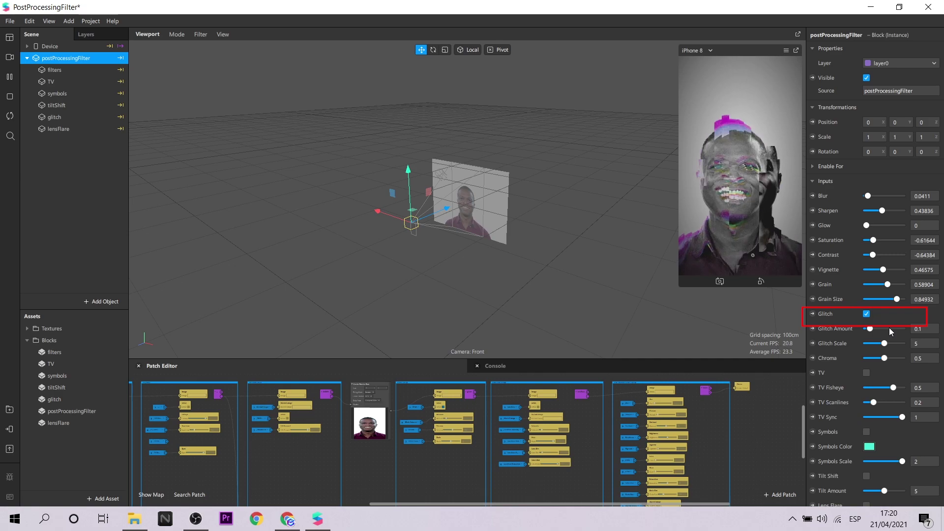
- Set Glitch Amount to about 0.1 and Glitch Scale to about 1.1, and reduce Blur to 0
left_click(869, 329)
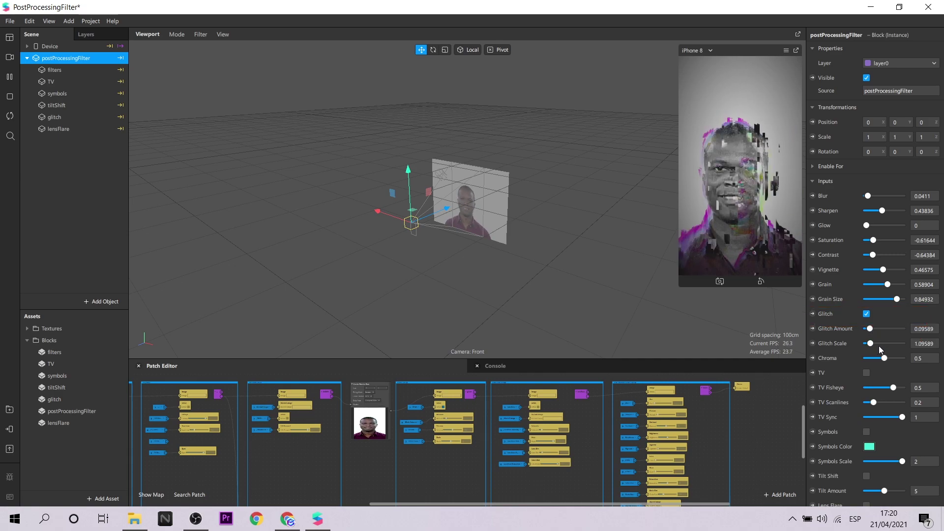
left_click(883, 196)
left_click_drag(883, 196, 874, 197)
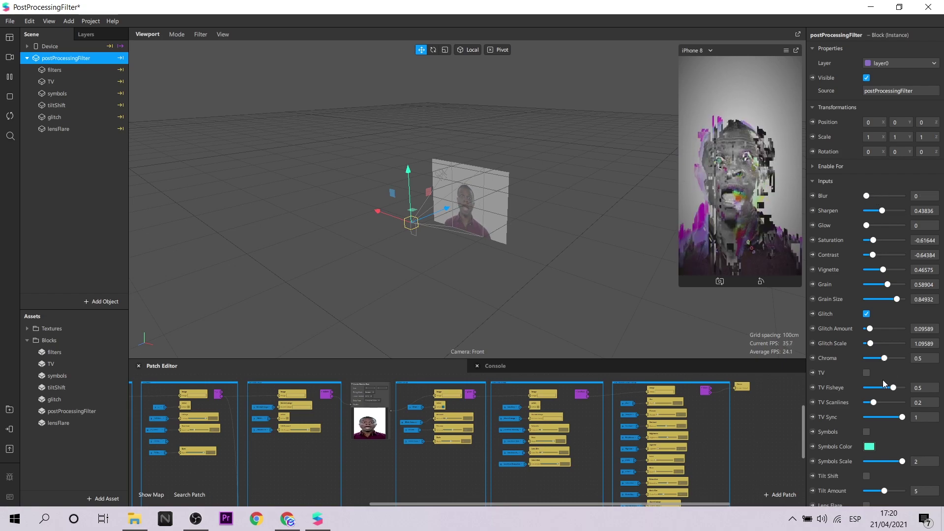
- Try the TV effect in place of Glitch with TV Fisheye about -0.4 and TV Scanlines about 0.4, and turn it off
left_click(866, 373)
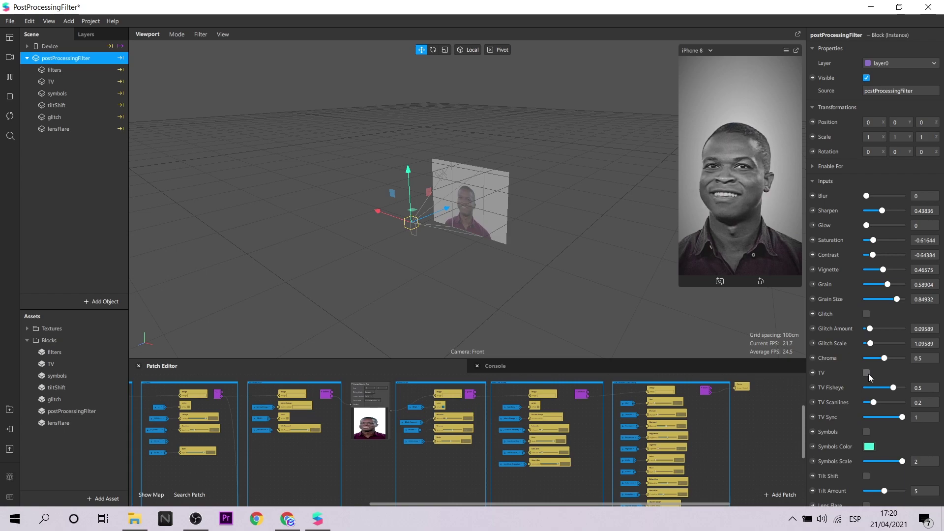
scroll(870, 354, "down", 2)
left_click(878, 293)
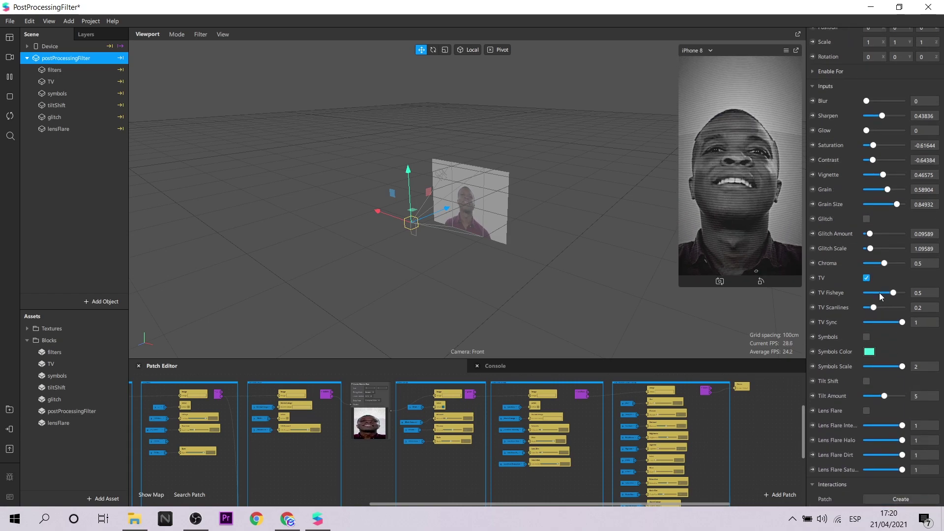
left_click_drag(893, 308, 881, 308)
left_click(867, 278)
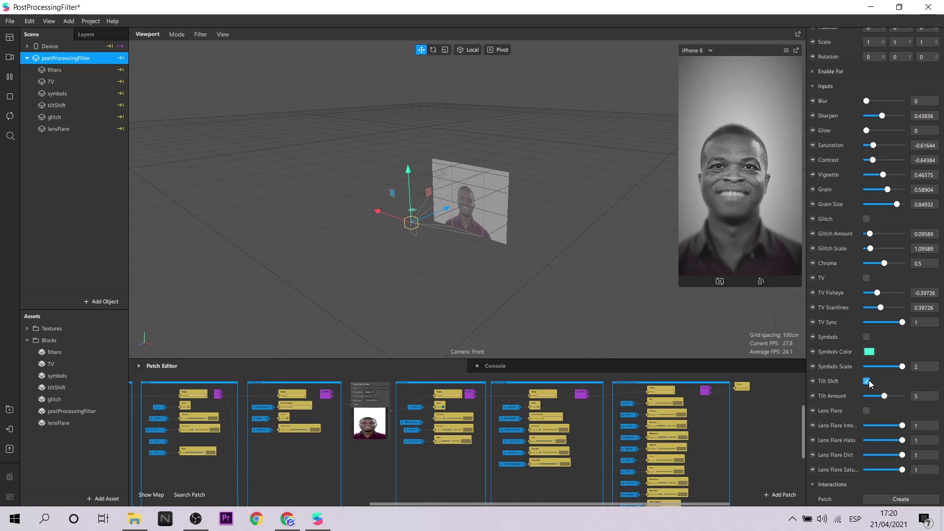
- Try Tilt Shift with an amount of about 0.68 and the Symbols effect with a scale of about 1.7
left_click(876, 396)
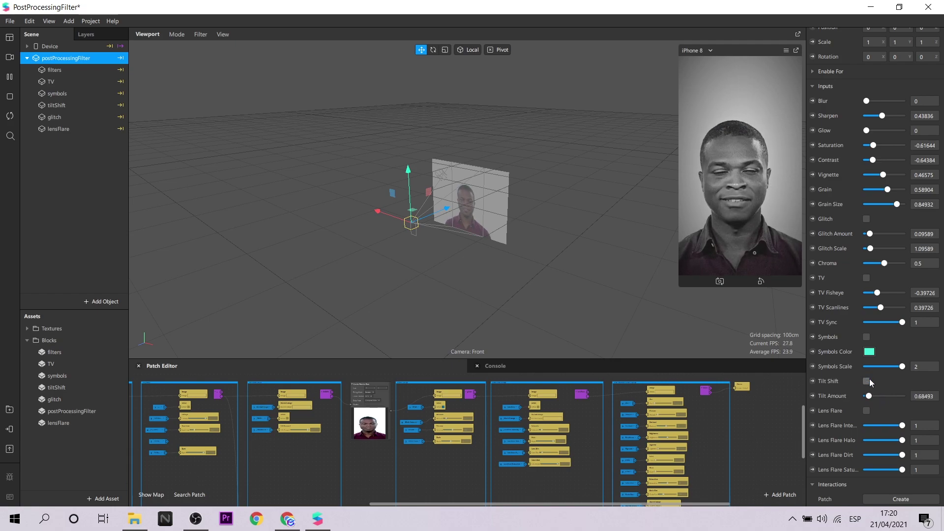
left_click(867, 337)
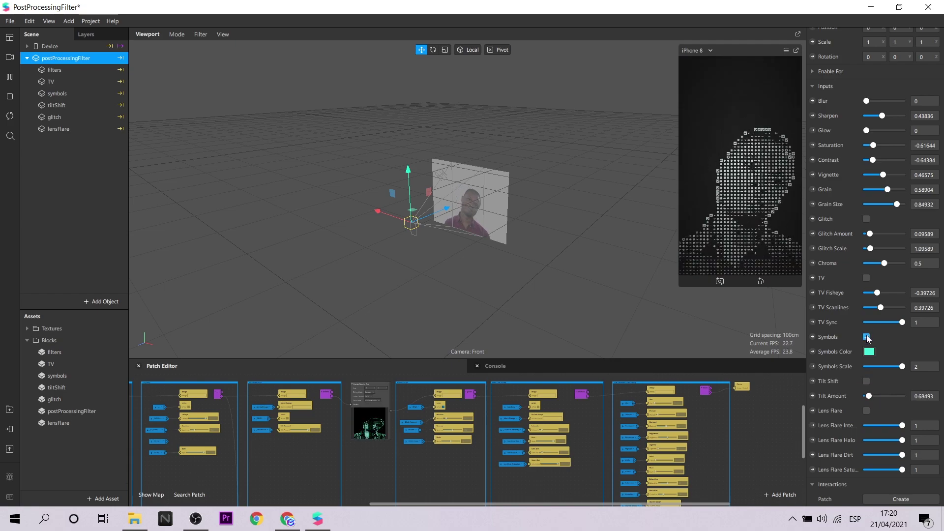
left_click_drag(887, 366, 876, 370)
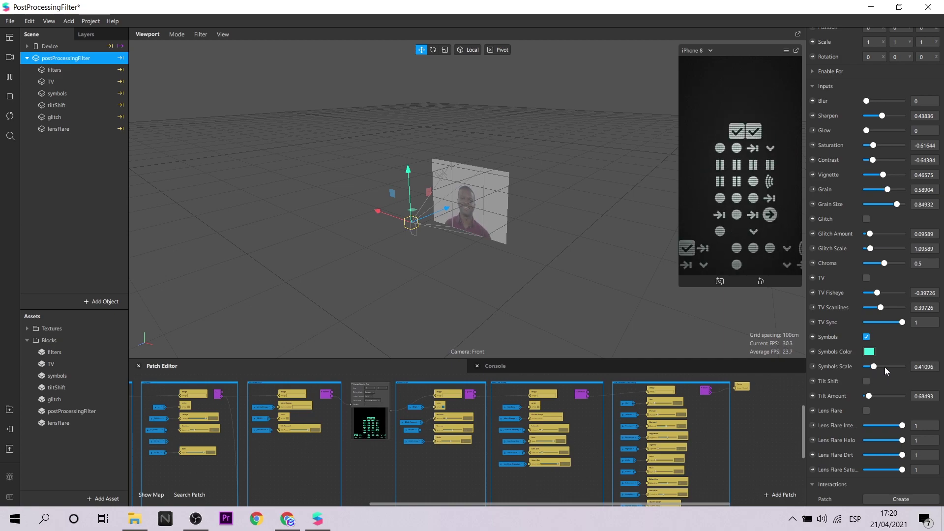
left_click_drag(893, 366, 897, 367)
- Turn off Symbols, zero Vignette, Grain and Grain Size, and set Saturation to about -0.1 and Contrast to about -0.04
left_click(866, 336)
left_click_drag(883, 175, 885, 145)
left_click(882, 159)
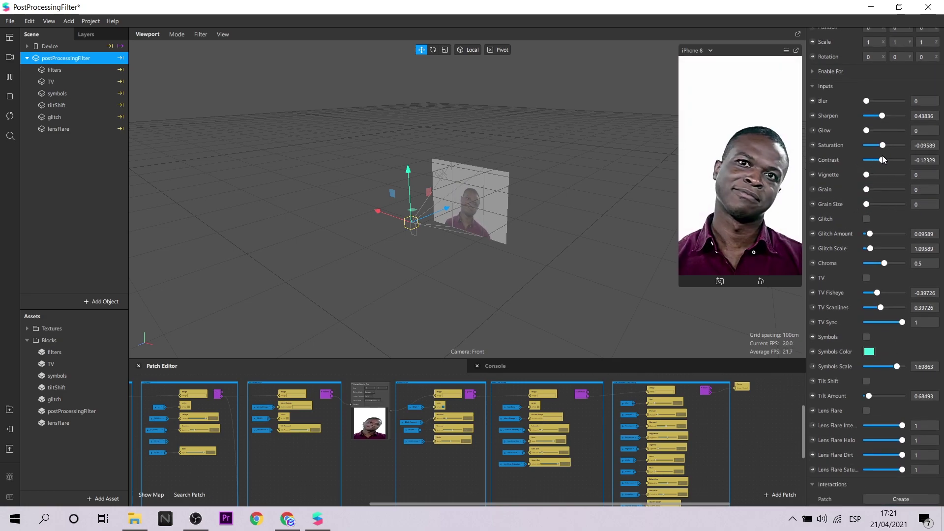
- Enable Symbols to make its color yellow and its scale about 1.78, and turn the effect off again
left_click(866, 337)
left_click(868, 351)
left_click(453, 208)
left_click(524, 345)
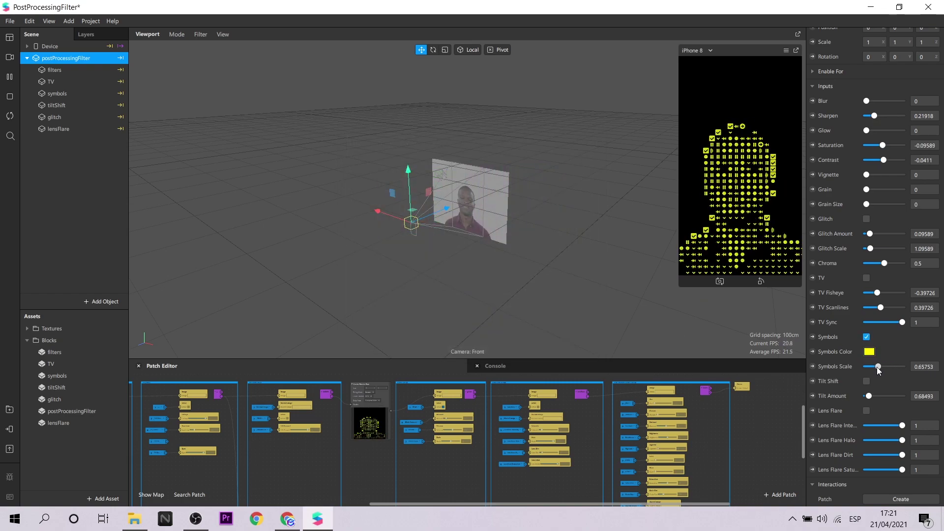
left_click(866, 338)
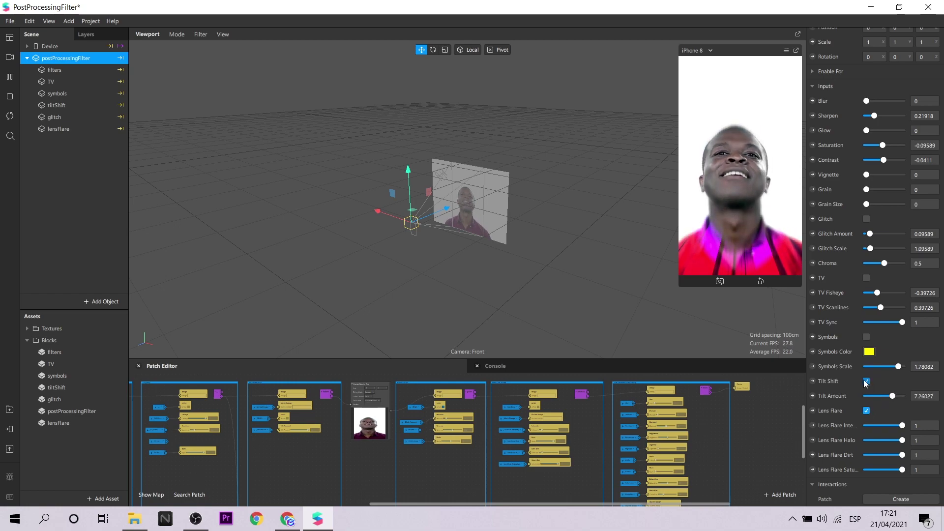
- Set the Lens Flare intensity to about 0.42, Halo to 0.34, Dirt to 0.19 and saturation to 0.33
left_click(881, 426)
left_click(883, 440)
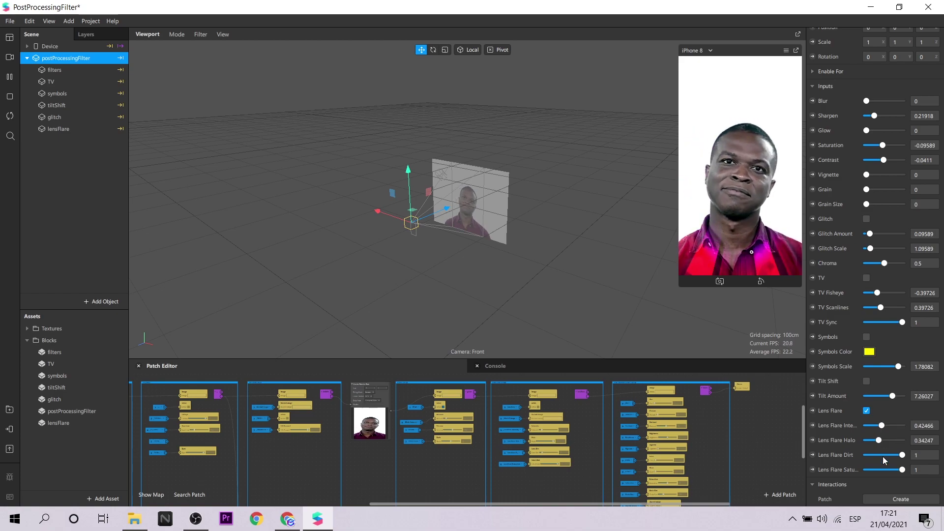
left_click(873, 455)
left_click_drag(885, 469, 879, 469)
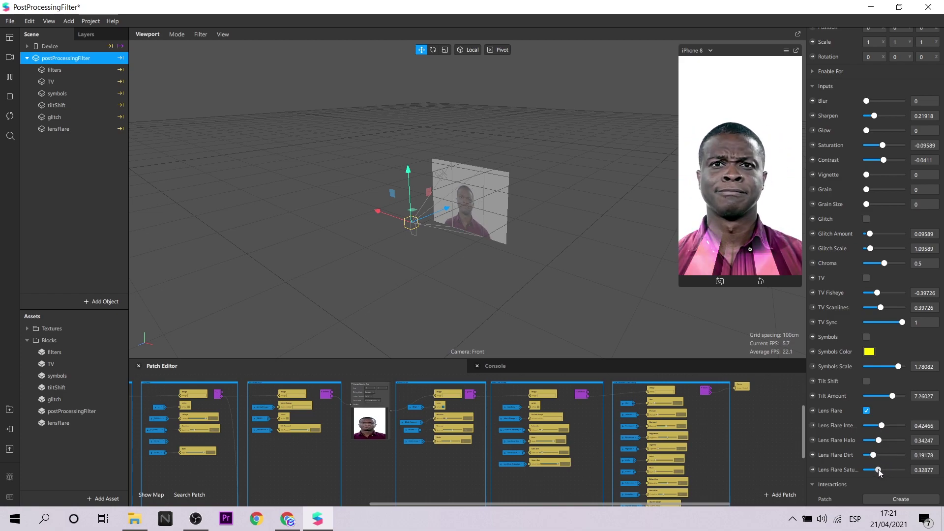
scroll(893, 452, "up", 3)
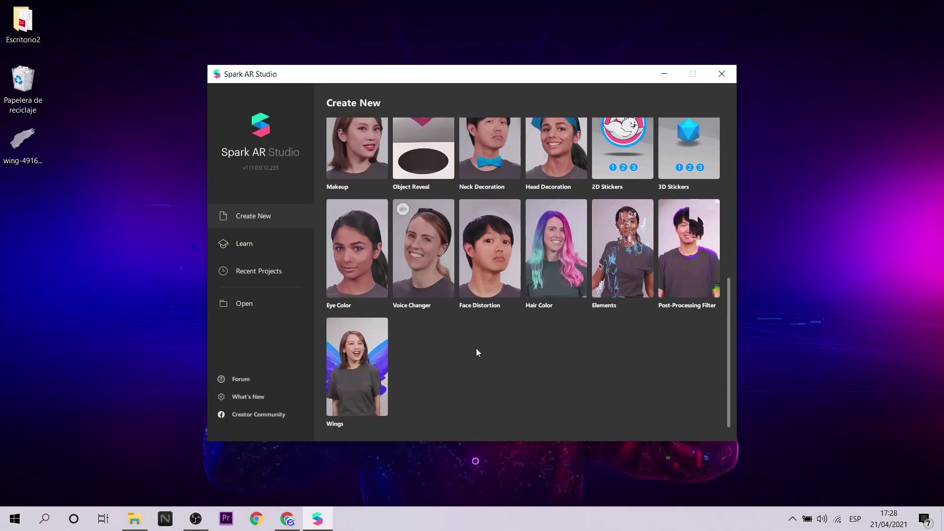
- Create a project from the Wings template, maximize its window and enlarge the phone preview
left_click(352, 370)
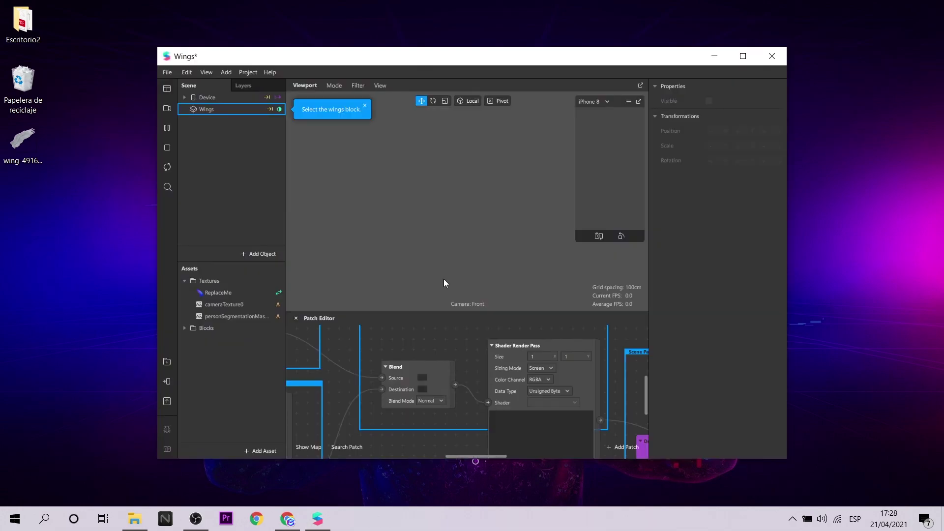
left_click(736, 55)
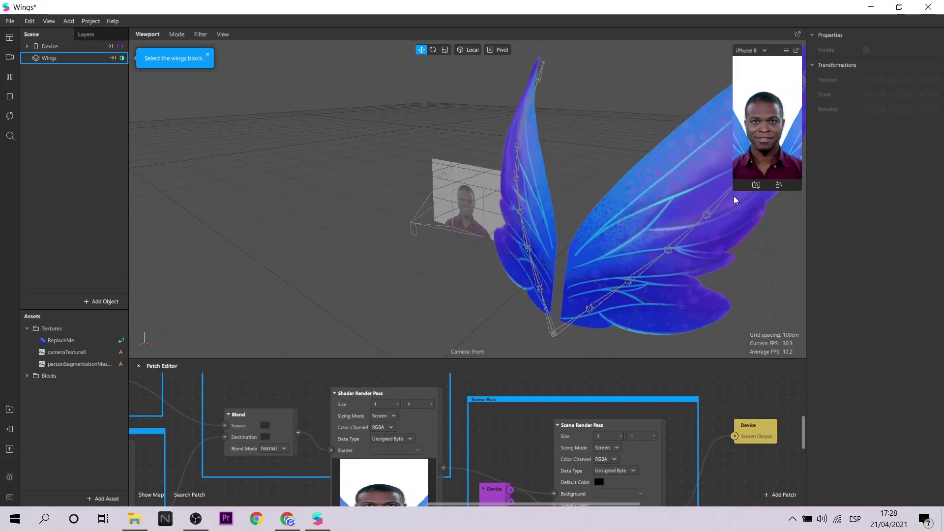
left_click_drag(733, 188, 648, 188)
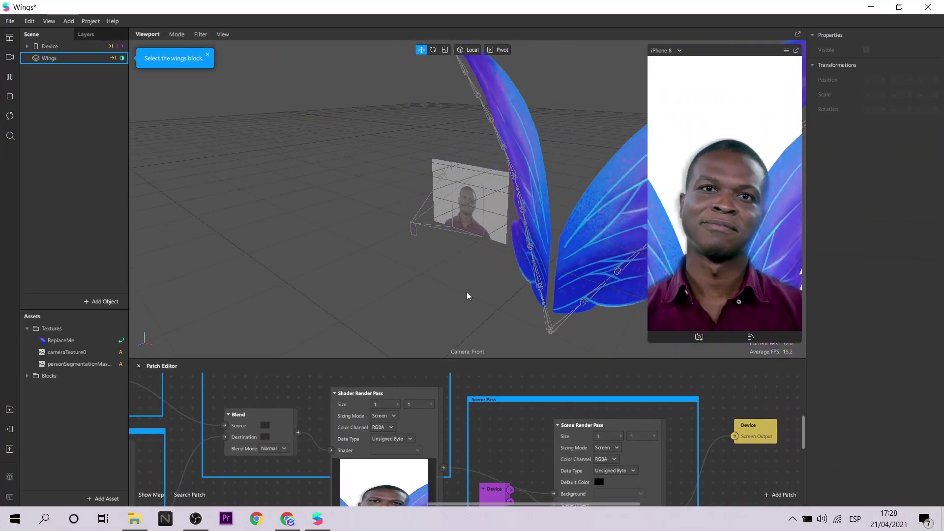
- Examine the Wings project's patch graph, from the User Pass and Wings Pass groups through to the Device screen output
scroll(506, 375, "down", 5)
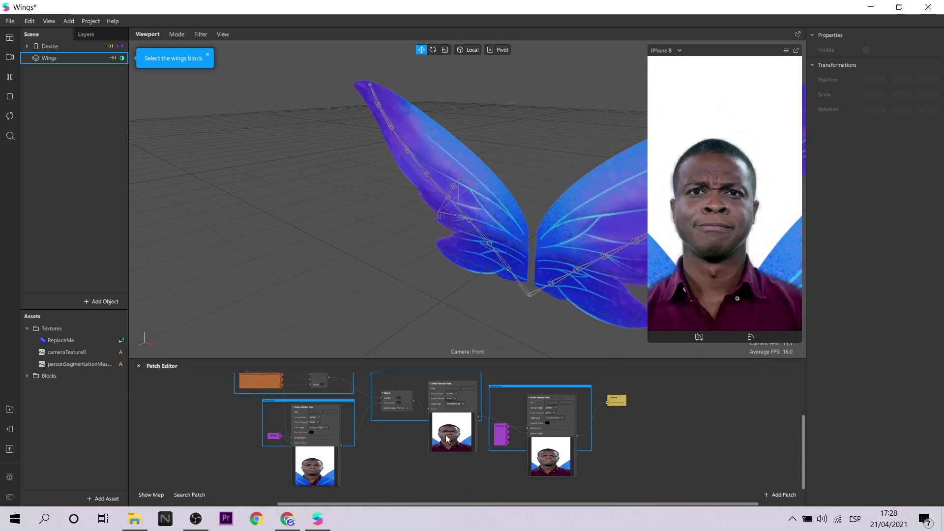
scroll(276, 439, "up", 5)
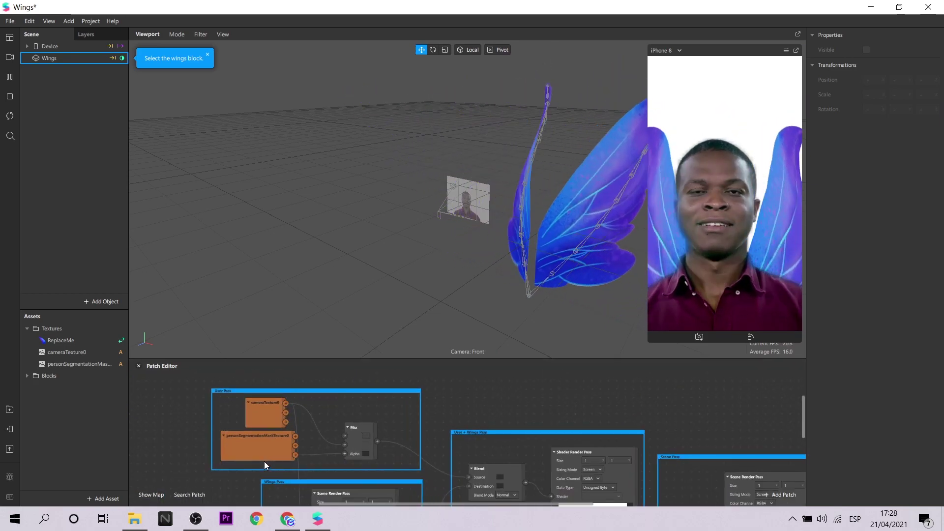
scroll(269, 456, "down", 1)
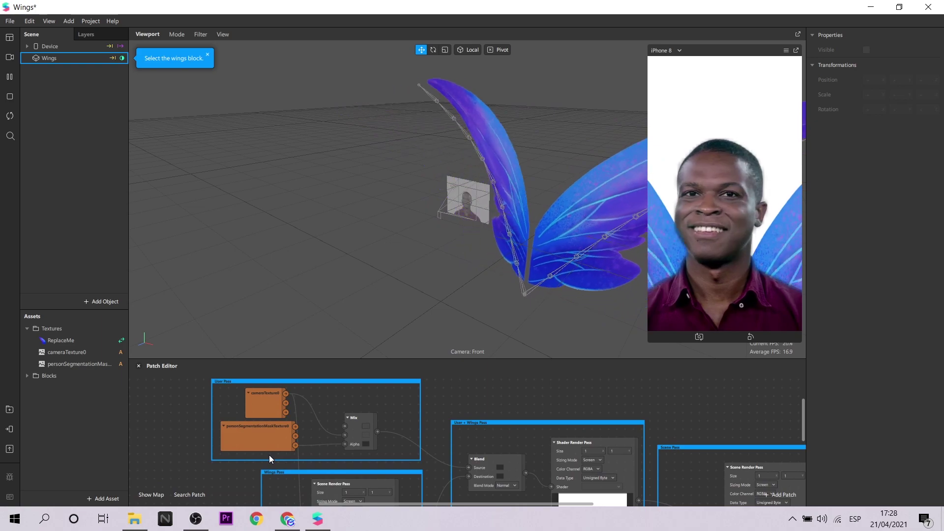
scroll(395, 446, "up", 3)
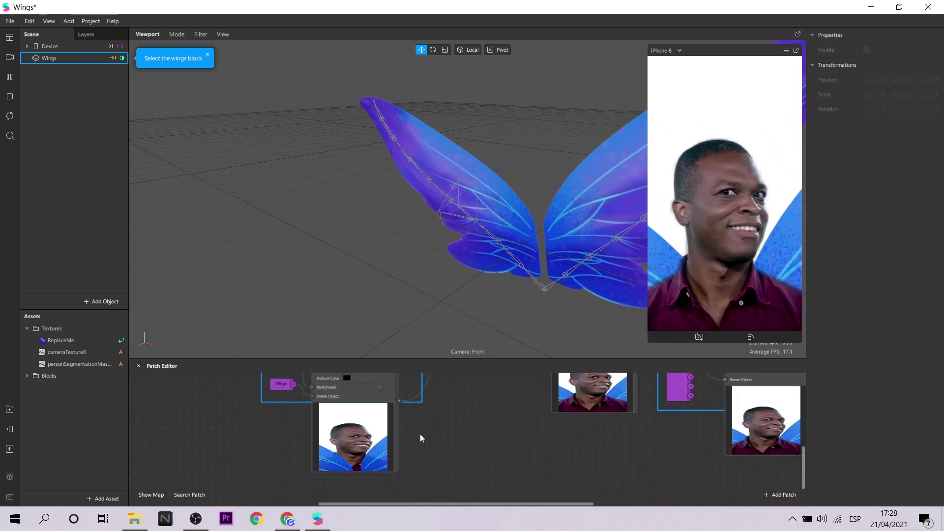
scroll(420, 434, "up", 4)
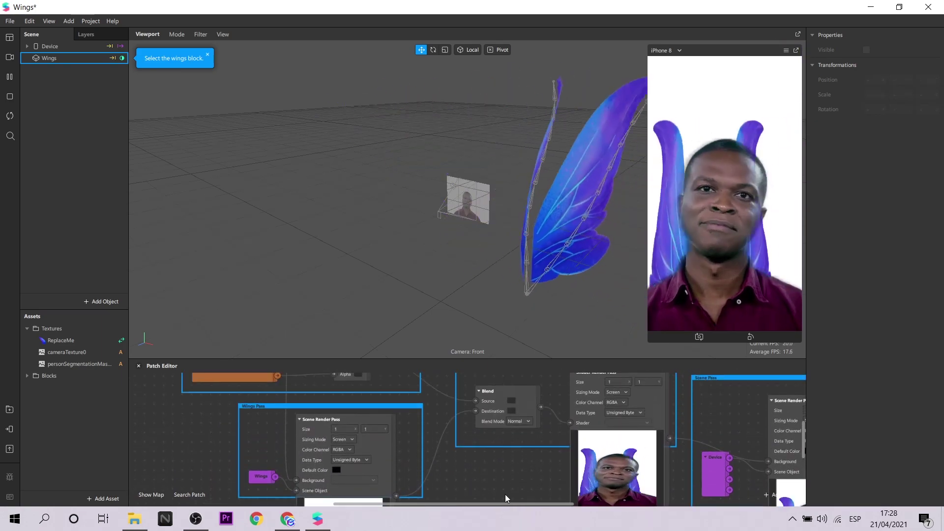
left_click_drag(511, 503, 623, 497)
scroll(656, 468, "down", 3)
scroll(655, 468, "up", 5)
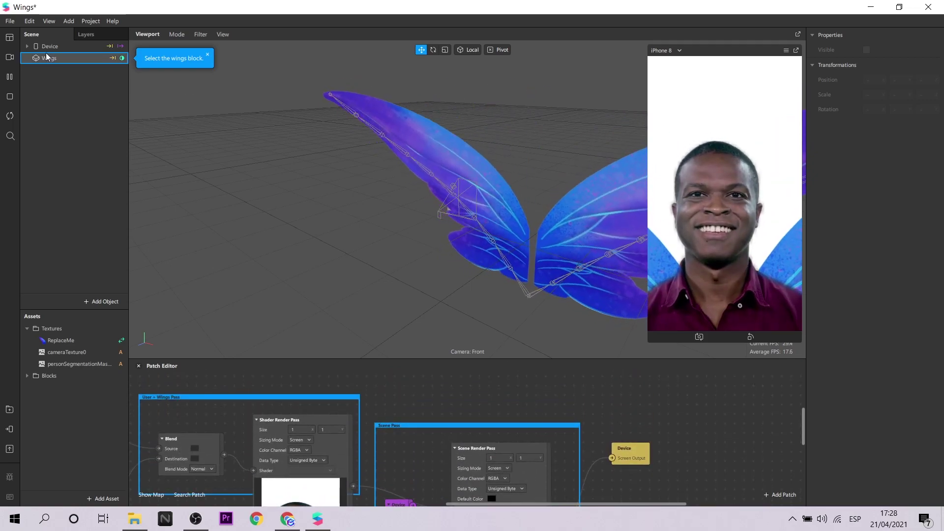
- Set the Wings block's Hue to about 0.82, Transparency to 0.79, Position to 0.05, Scale Y to 1.98, Motion Speed to 0.04 and Motion Range to 0.33
left_click(47, 57)
left_click(866, 214)
left_click(867, 214)
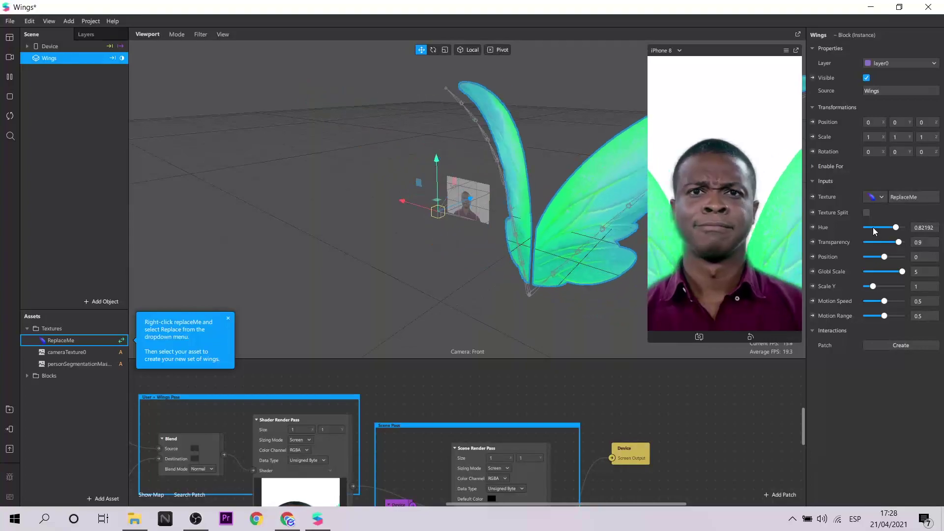
mouse_move(883, 245)
left_mouse_down()
mouse_move(875, 241)
mouse_move(897, 245)
left_mouse_up()
mouse_move(884, 257)
left_mouse_down()
mouse_move(875, 258)
mouse_move(887, 257)
left_mouse_up()
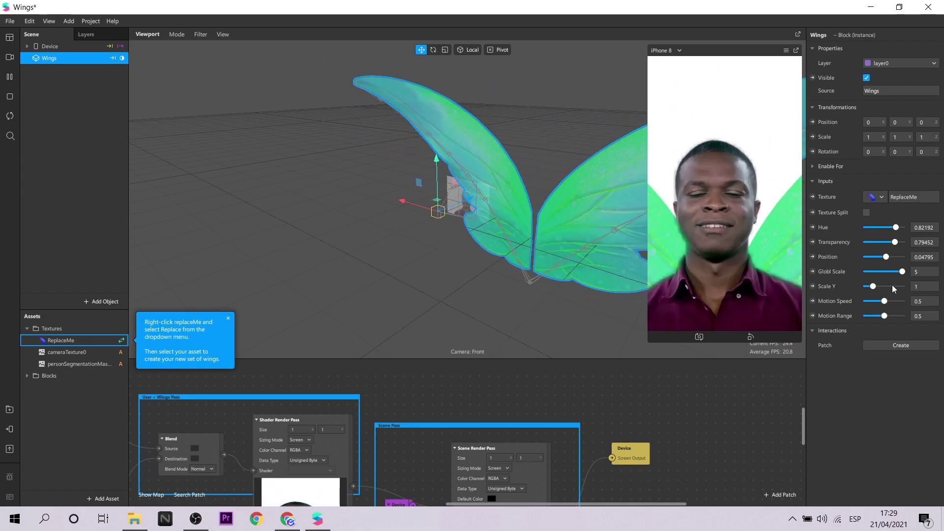
left_click(880, 286)
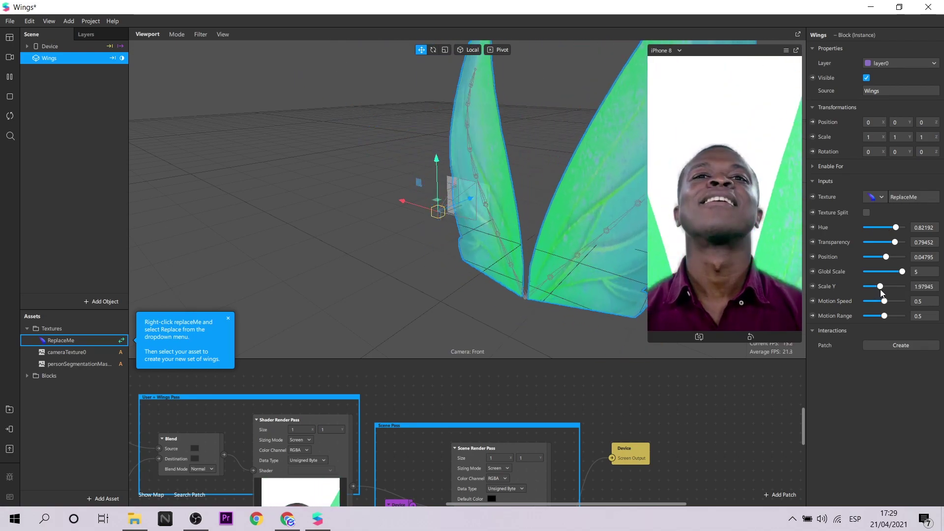
left_click(870, 301)
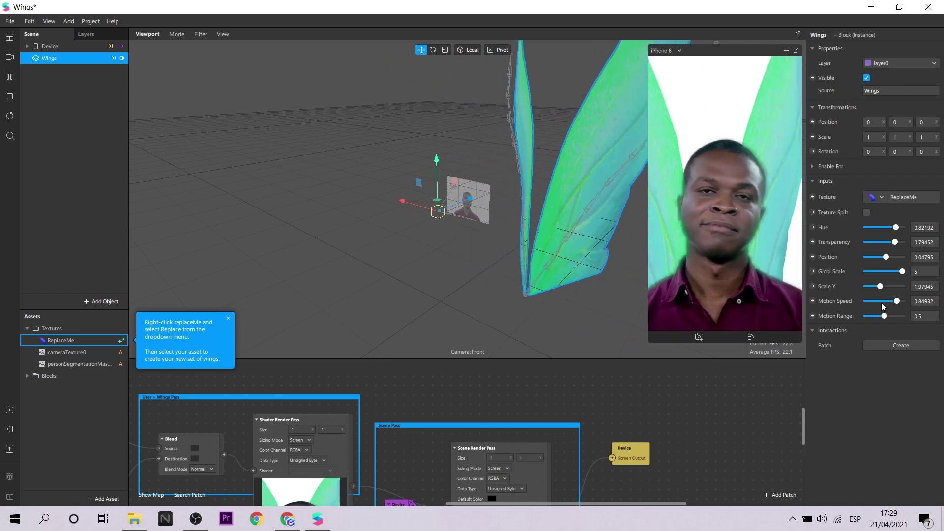
- Import the wing-4916717_640 image as a new texture for the Wings block's Texture input
left_click(876, 198)
left_click(853, 299)
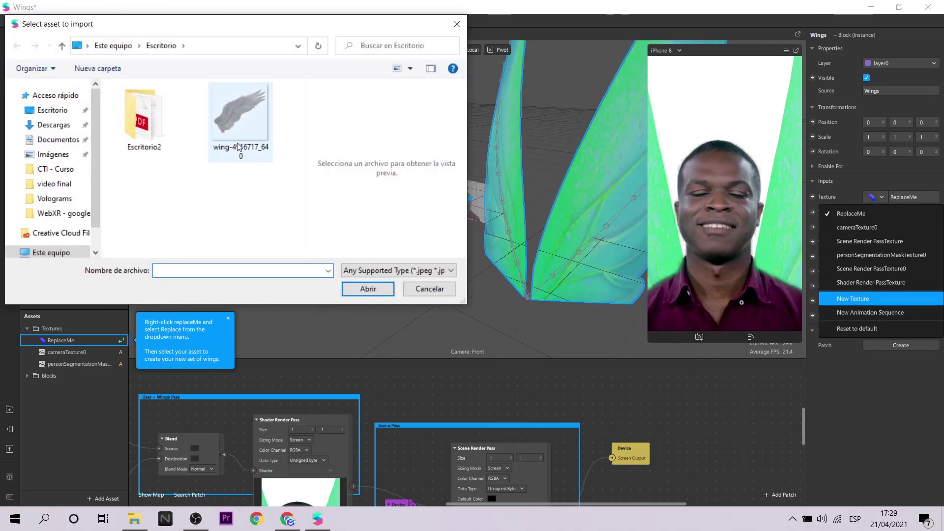
left_click(241, 123)
left_click(368, 288)
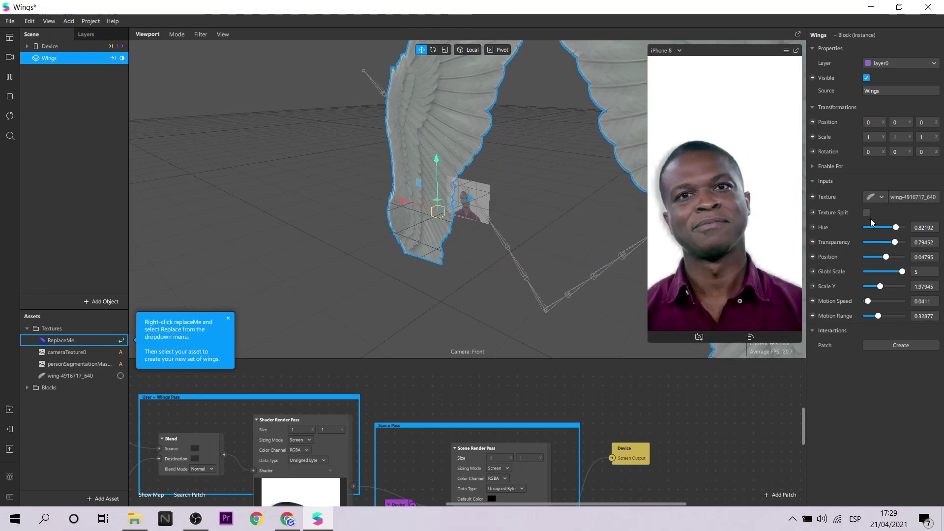
- Try Texture Split on the imported wing texture and shrink the phone preview
left_click(867, 213)
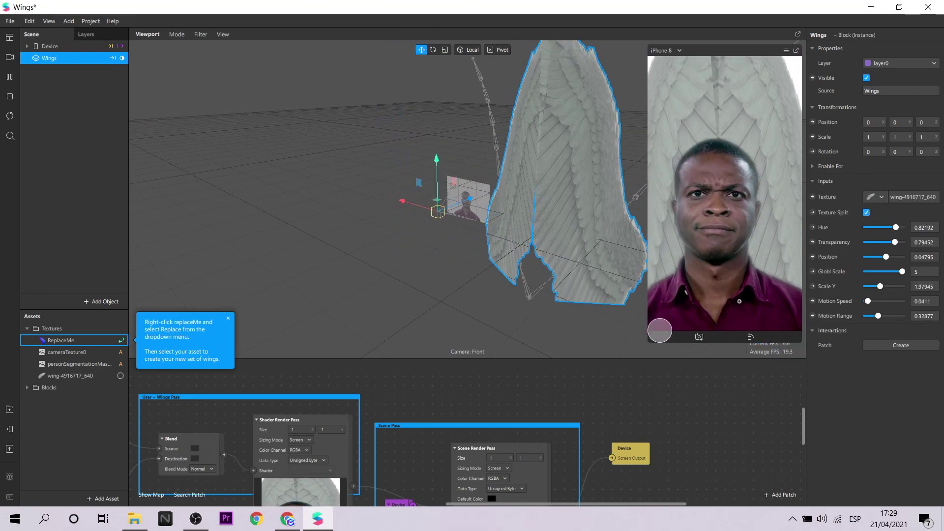
left_click_drag(655, 341, 694, 258)
left_click(866, 212)
- Rotate the Wings block to about 97.77 degrees on Z and move it to about X 0.83, Y 0.11
scroll(554, 211, "down", 3)
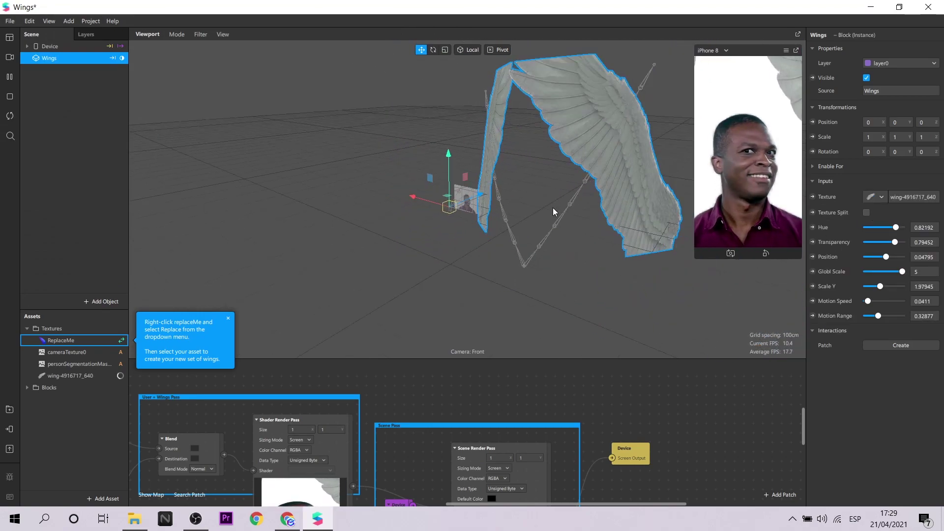
left_click_drag(555, 211, 555, 233, "alt")
left_click(10, 97)
left_click(9, 122)
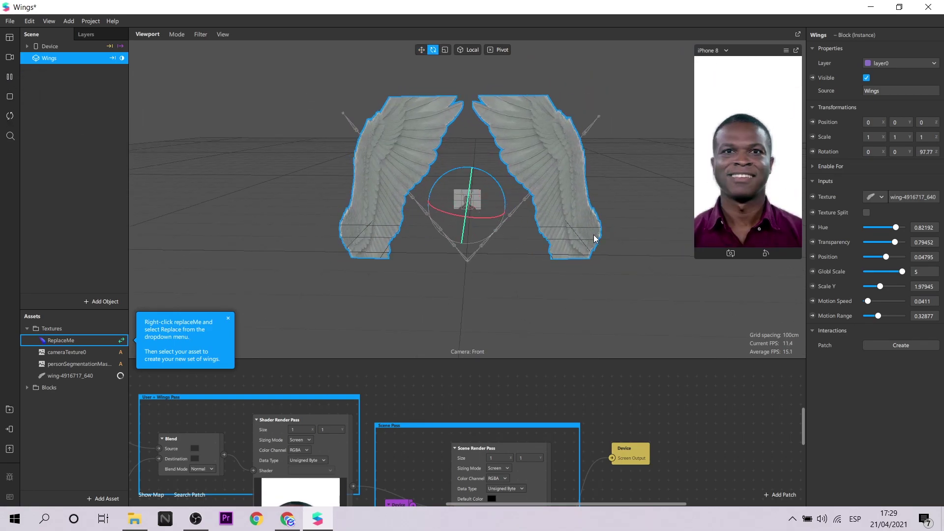
left_click(421, 50)
left_click_drag(503, 213, 455, 211)
- Set the wings' Hue to about 0.22, Transparency to 0.64, Position to -0.14 and Globl Scale to 2.18, and adjust Scale Y
left_click(874, 227)
left_click(889, 242)
left_click_drag(885, 257, 879, 256)
left_click(882, 271)
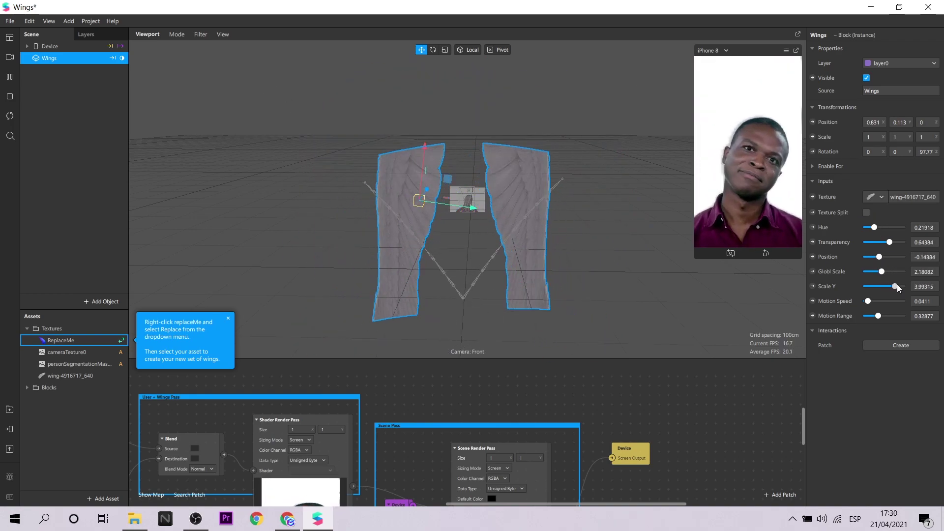
left_click(875, 287)
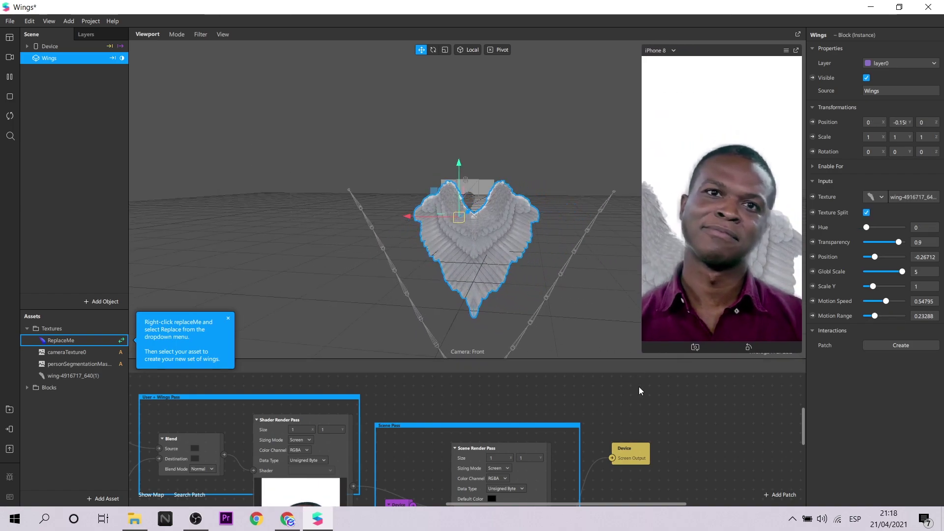
- Set the feathered wings' Transparency to 1, Globl Scale to about 4.6 and Scale Y to about 1.11
scroll(640, 389, "down", 1)
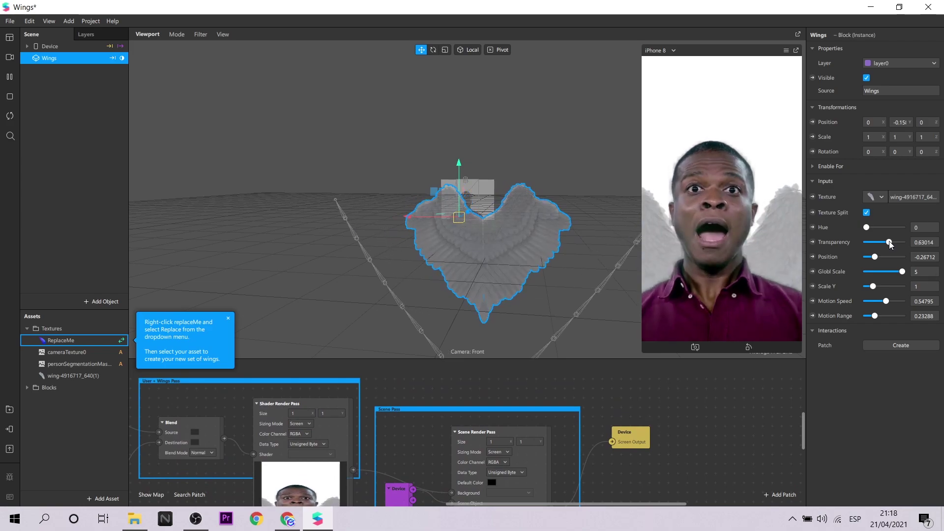
left_click_drag(890, 244, 904, 243)
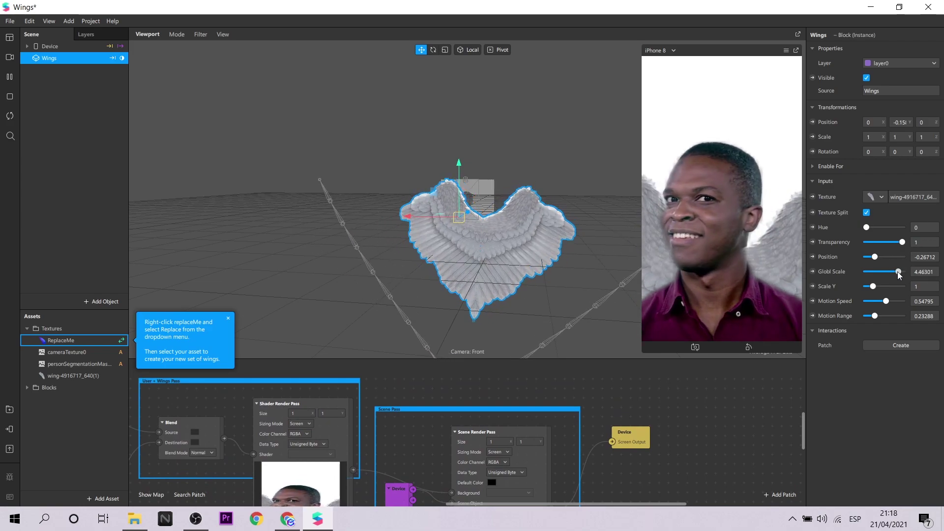
left_click_drag(885, 286, 876, 287)
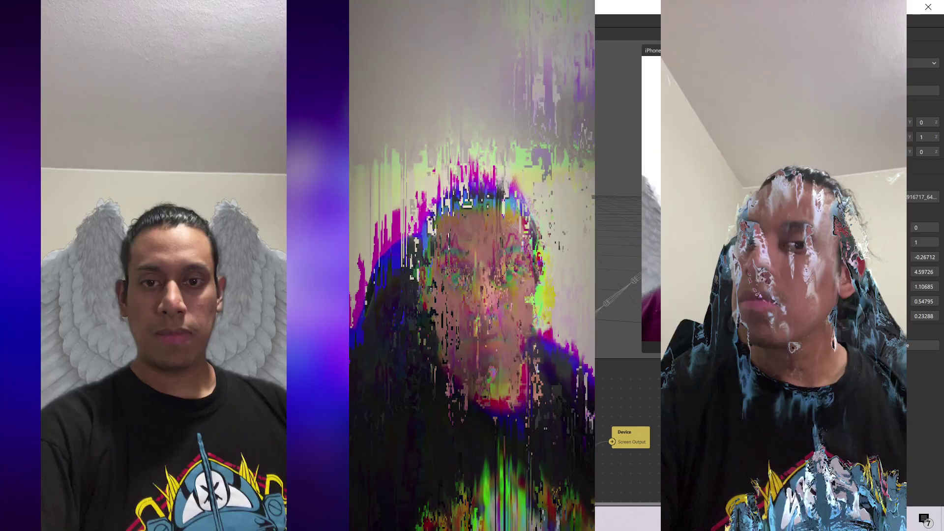